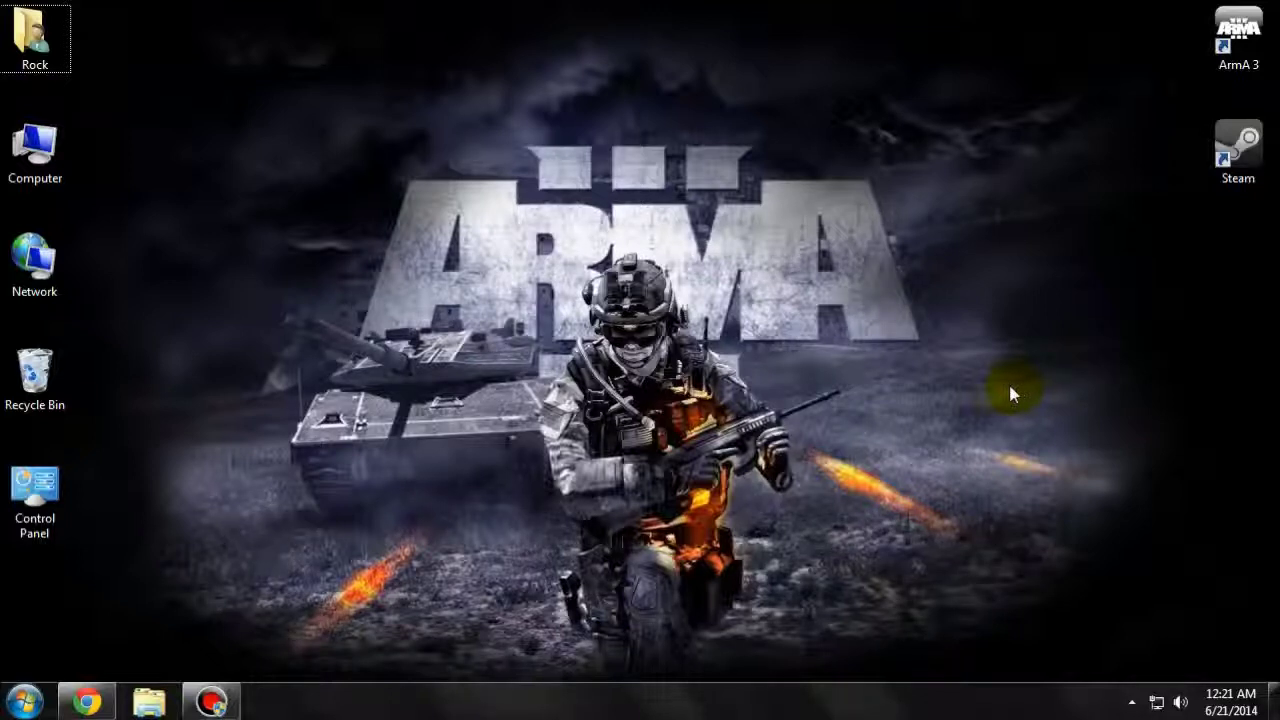
Review the ArmA3Sync download page, its Java requirement and the Java SE Runtime Environment 7 downloads in the browser
mouse_move(90, 707)
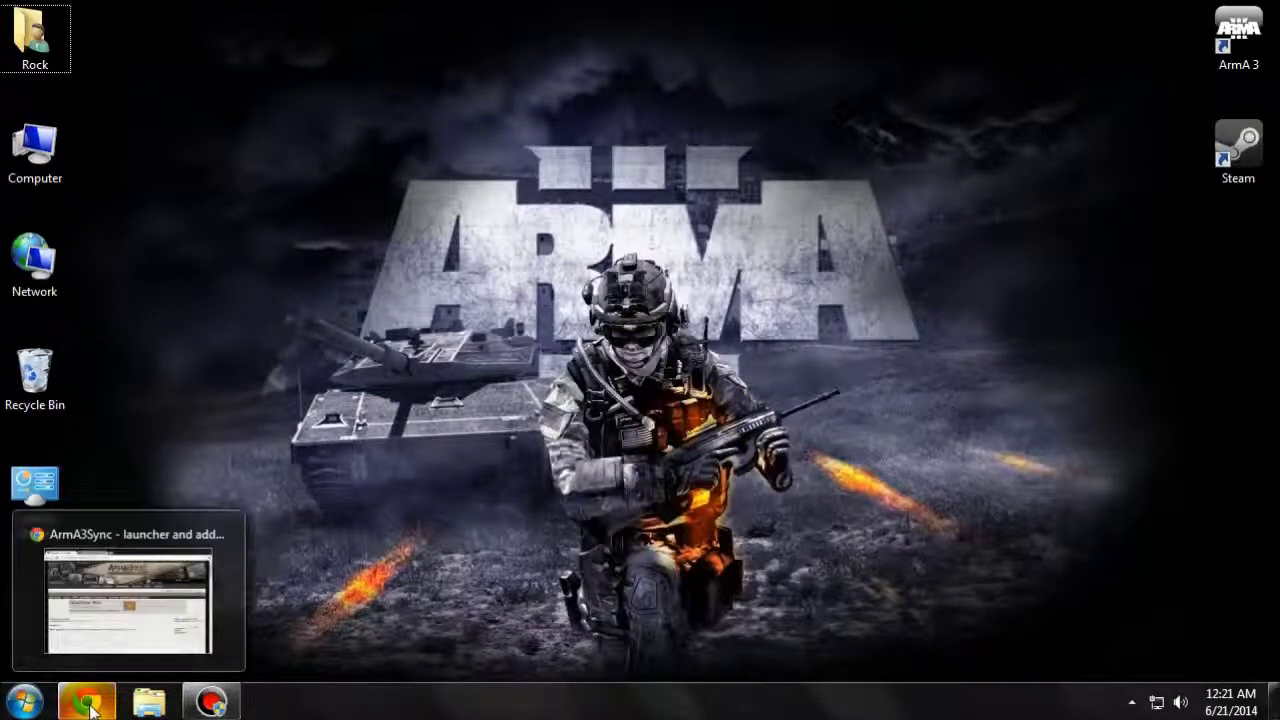
click(165, 592)
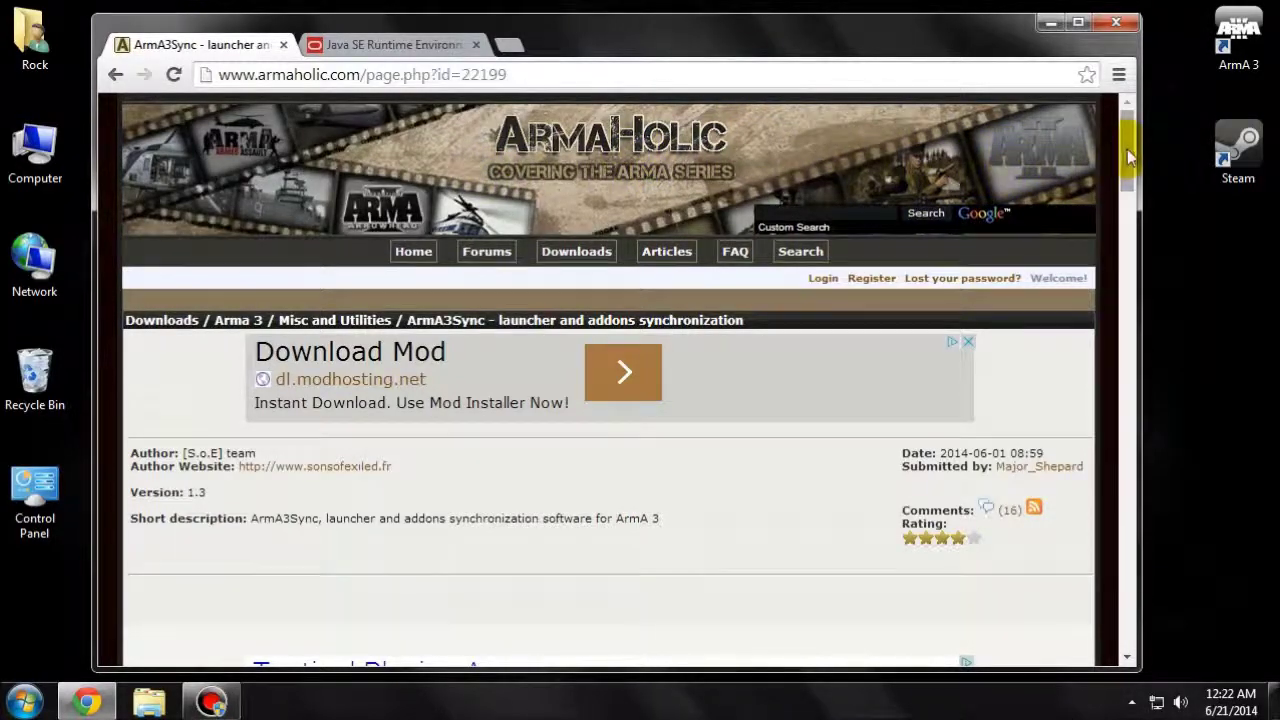
drag(1128, 143, 1135, 586)
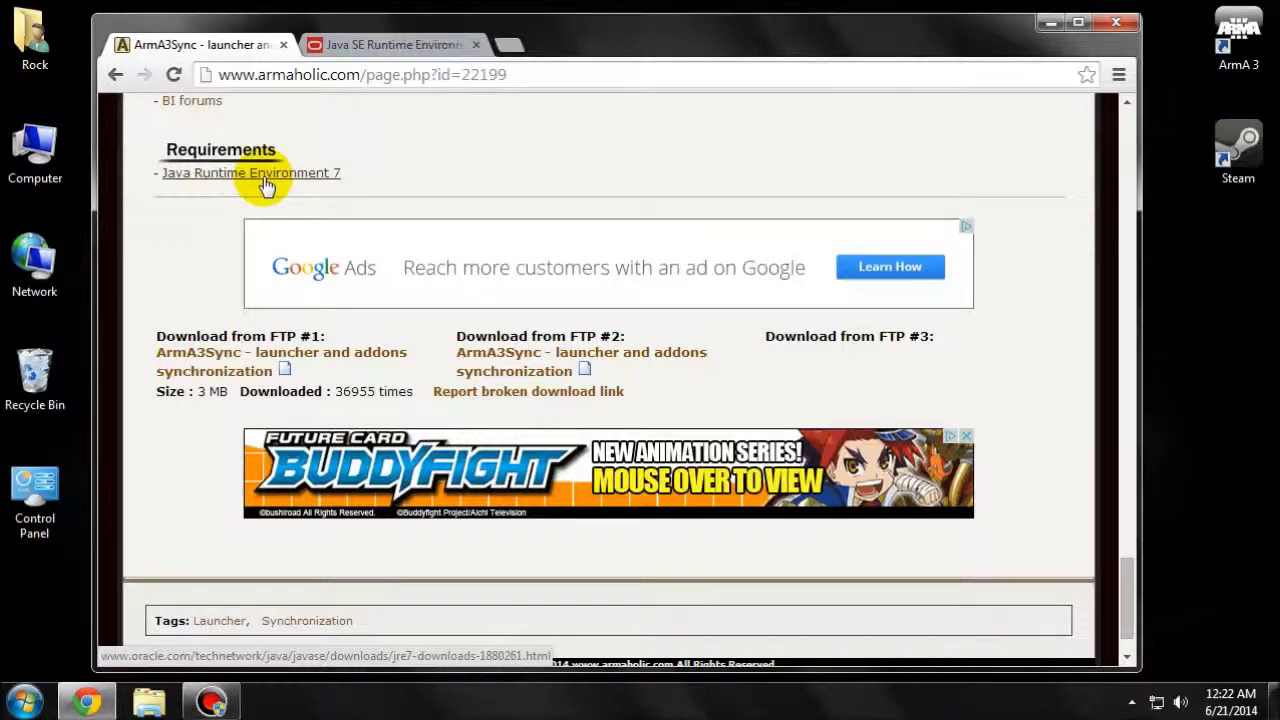
click(374, 45)
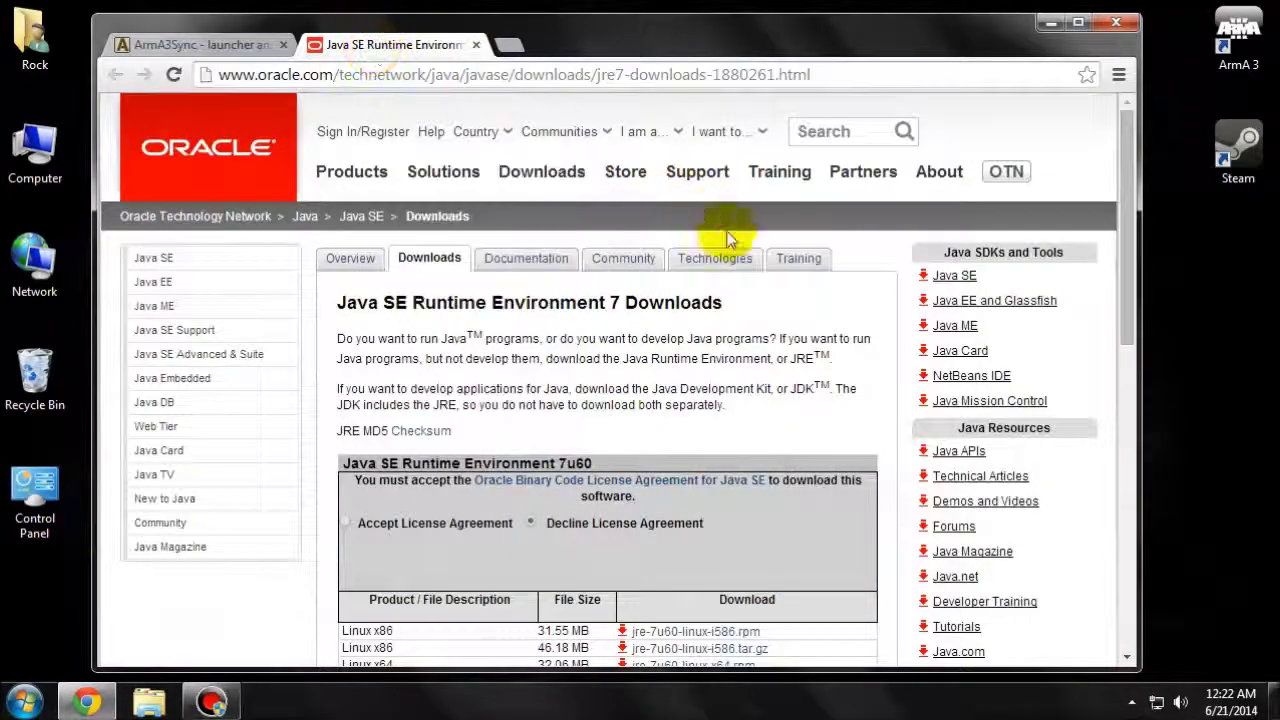
scroll(852, 317, down, 3)
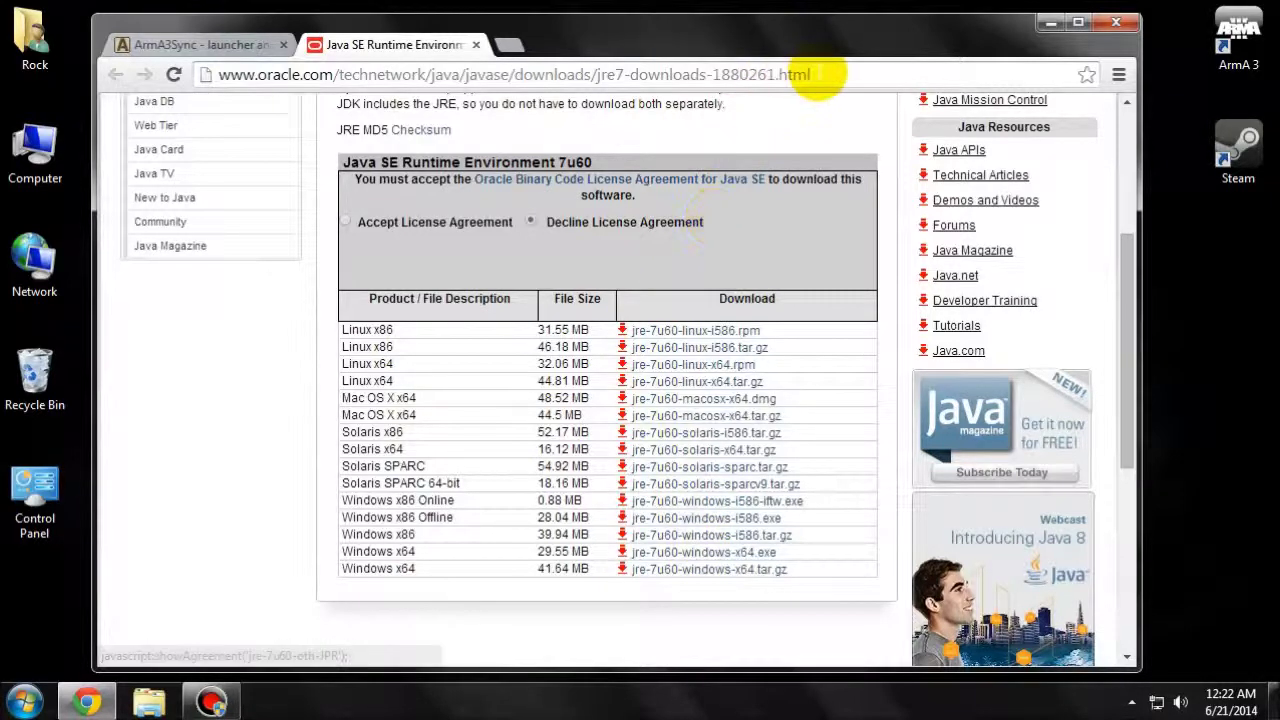
click(1048, 28)
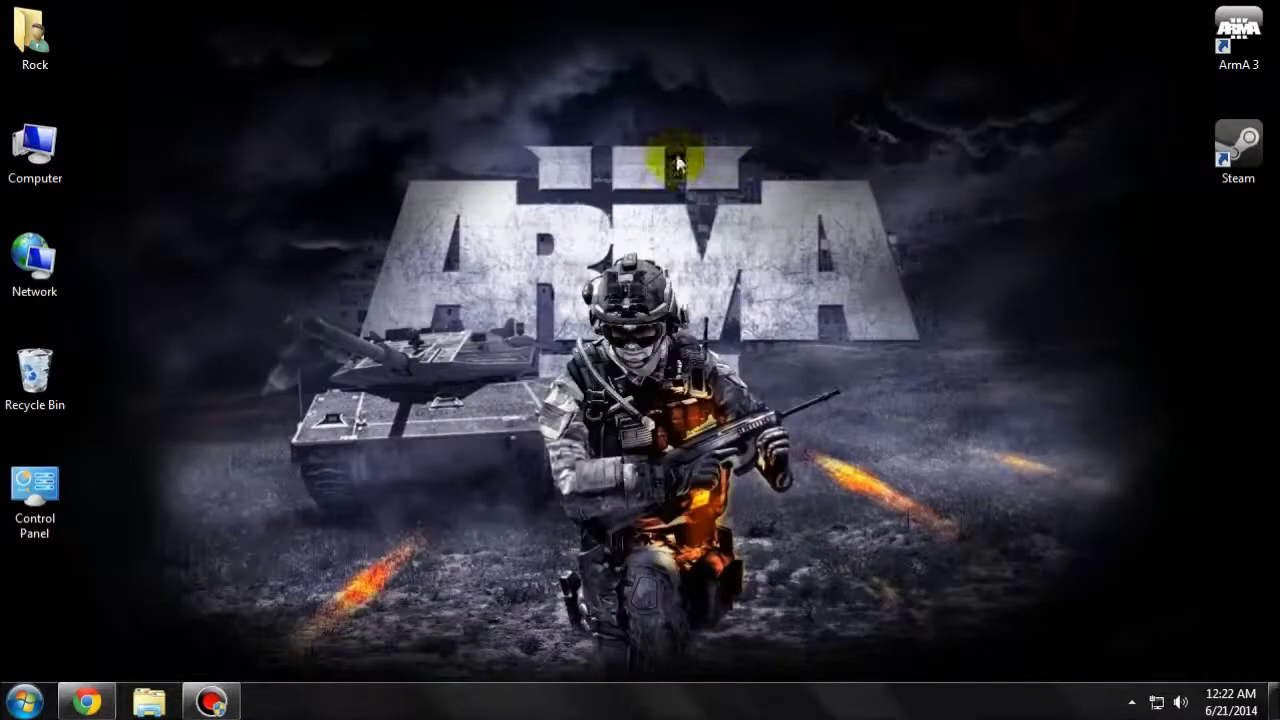
Install Java from jre-7u60-windows-x64 in the Downloads folder, keeping the default destination folder
double_click(32, 38)
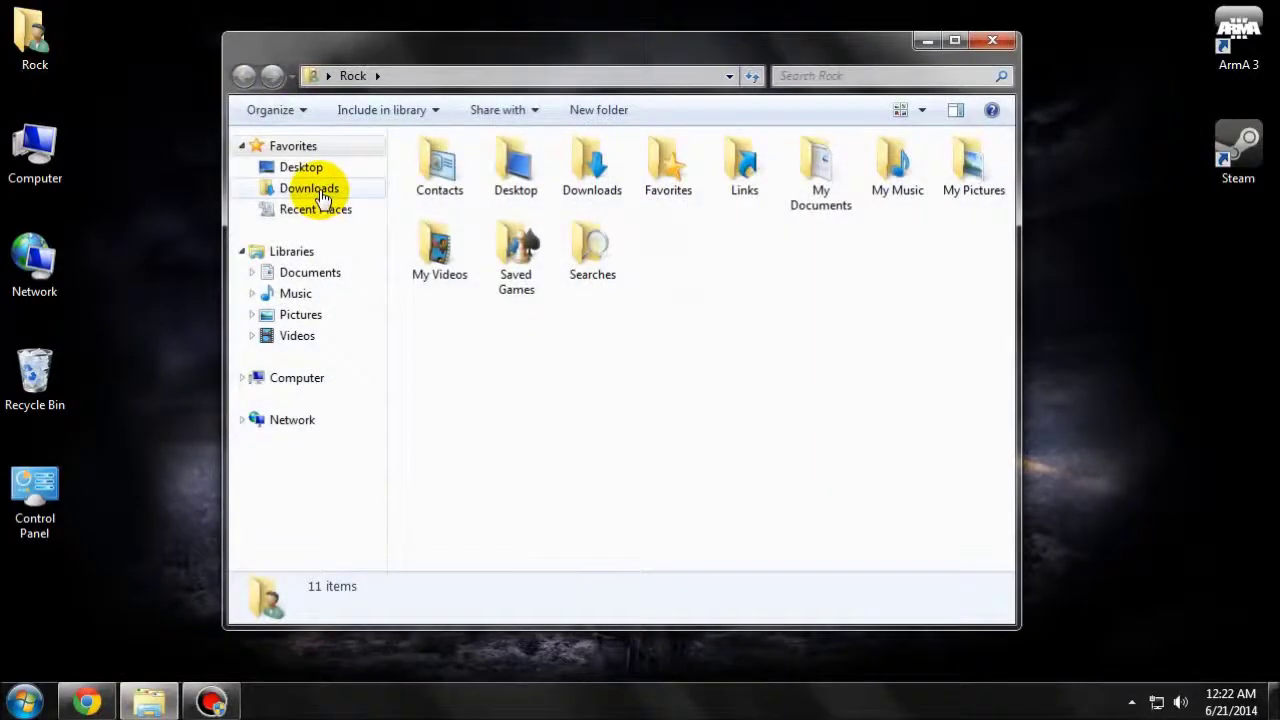
click(320, 190)
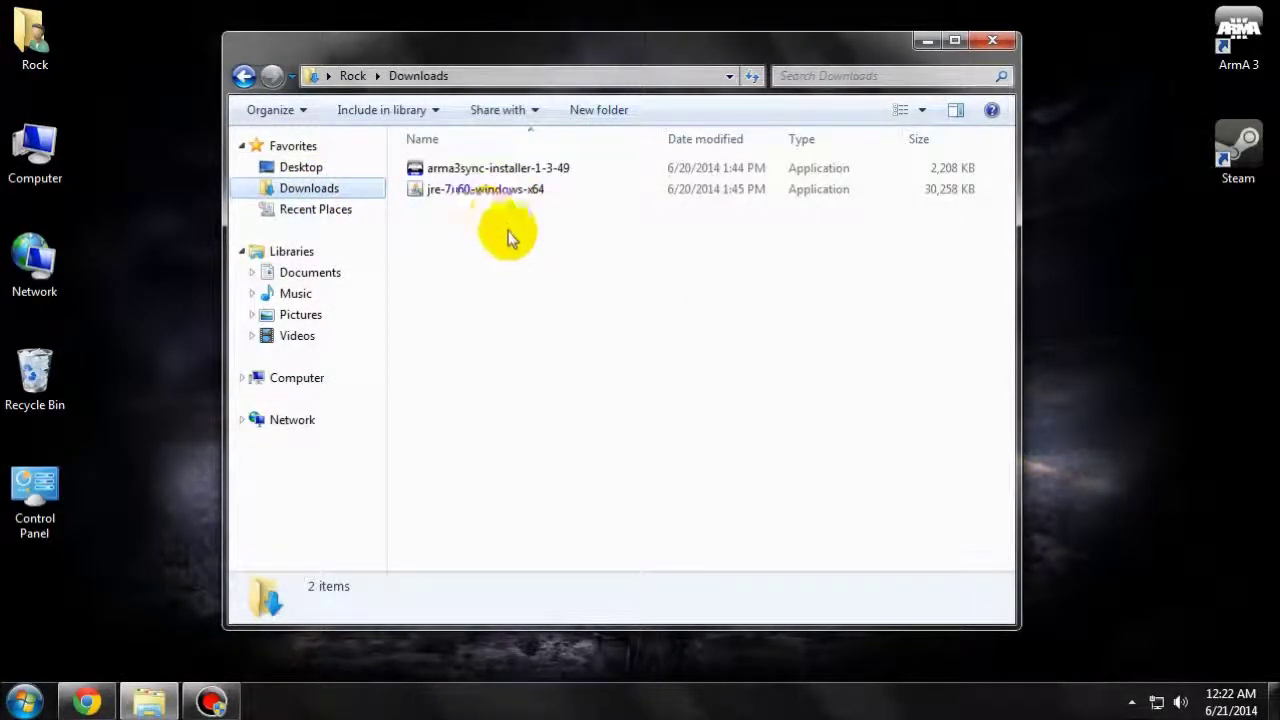
click(462, 200)
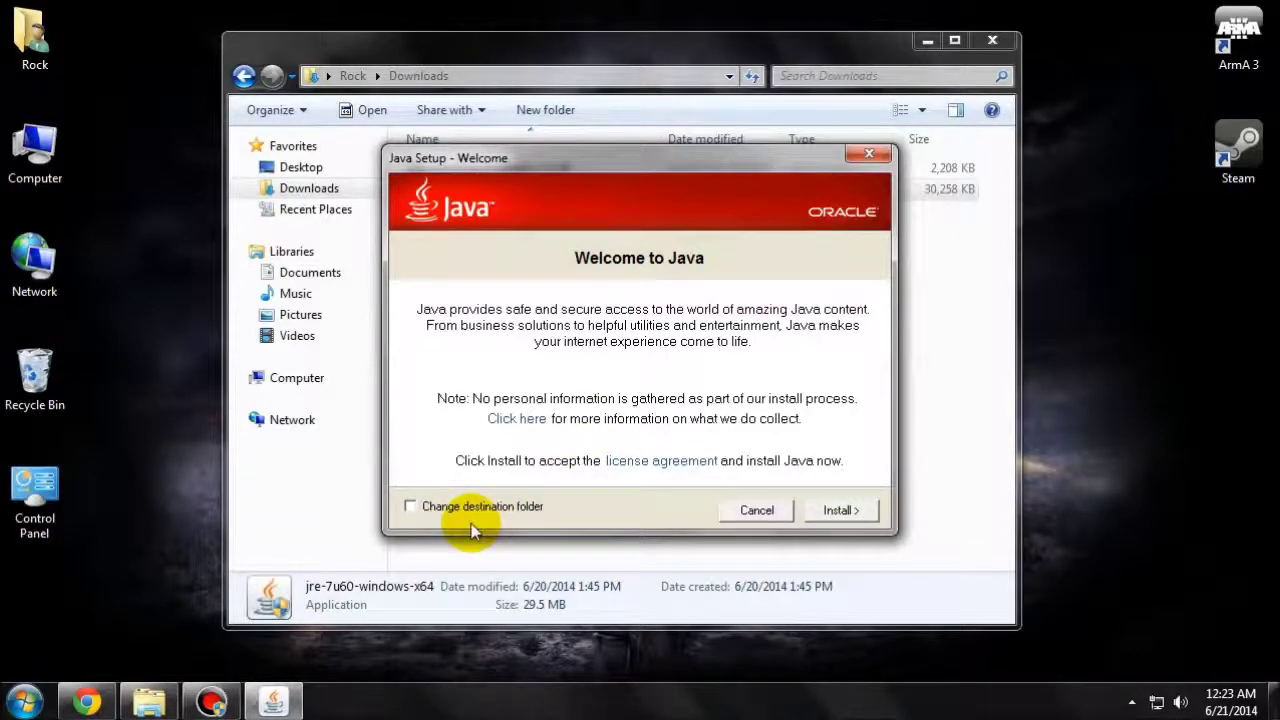
click(824, 509)
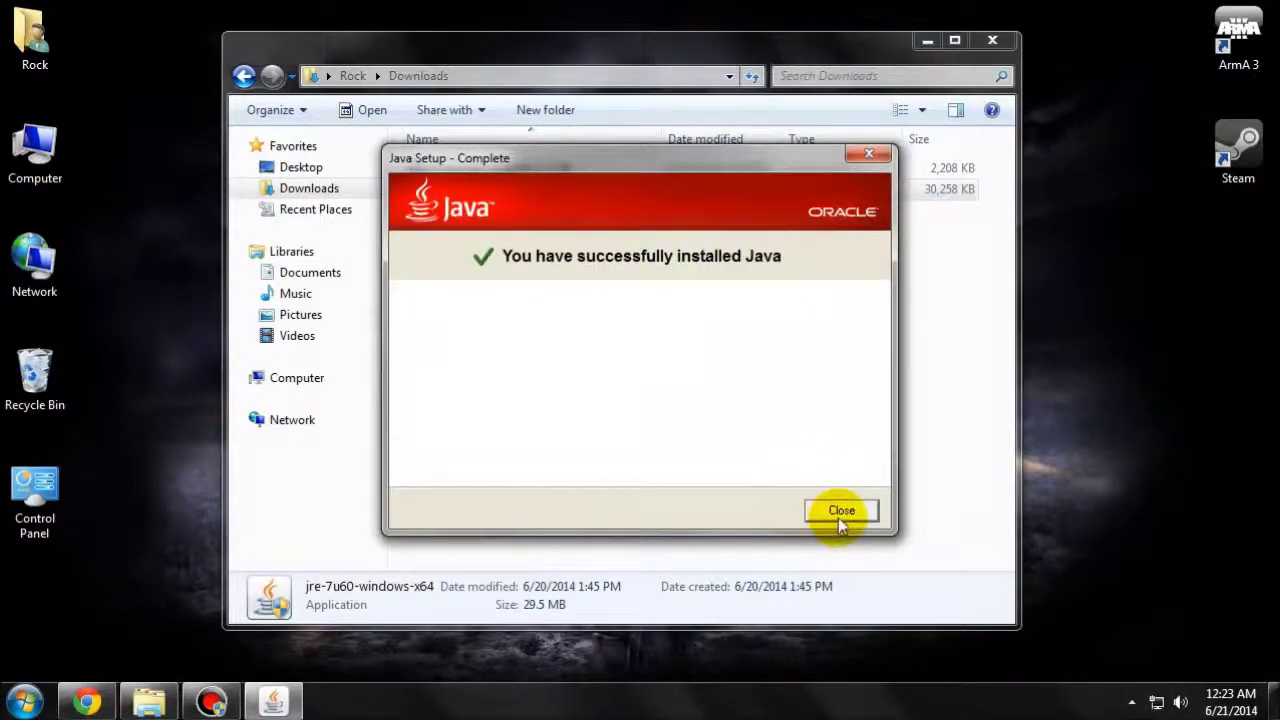
click(837, 515)
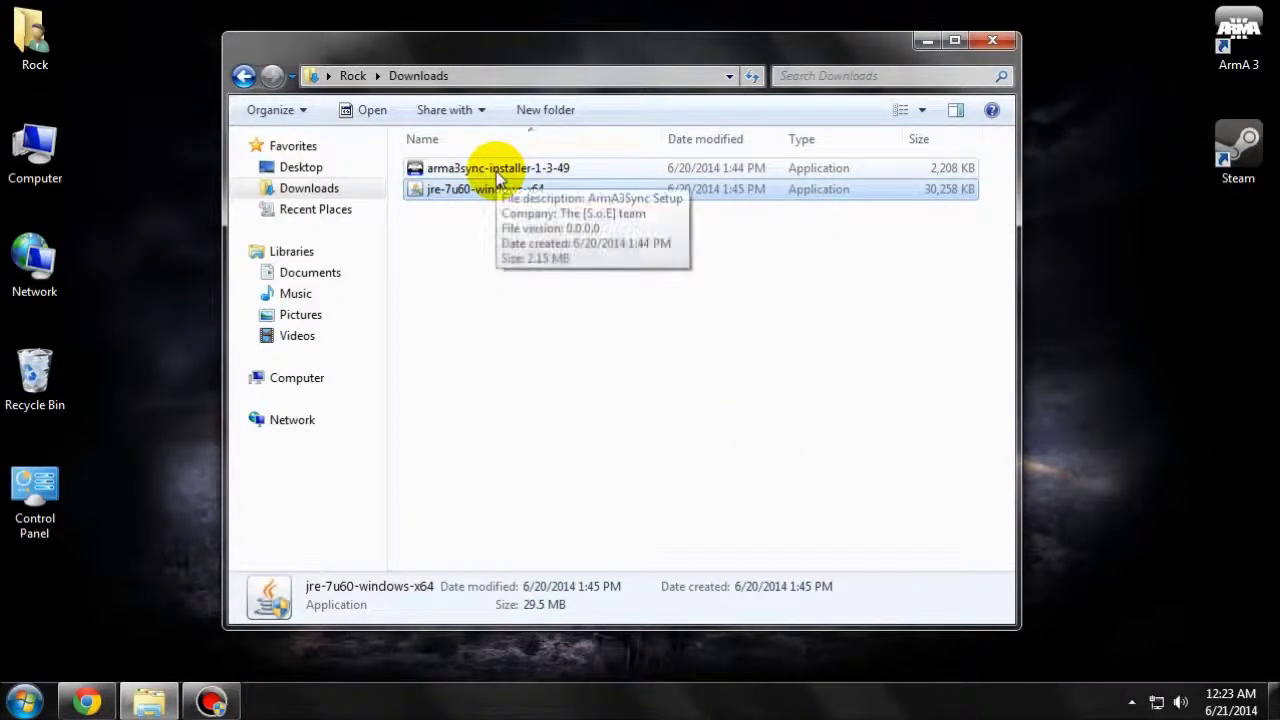
Run arma3sync-installer-1-3-49, accept the license agreement, and keep the default destination and Start Menu folders
double_click(496, 171)
click(697, 369)
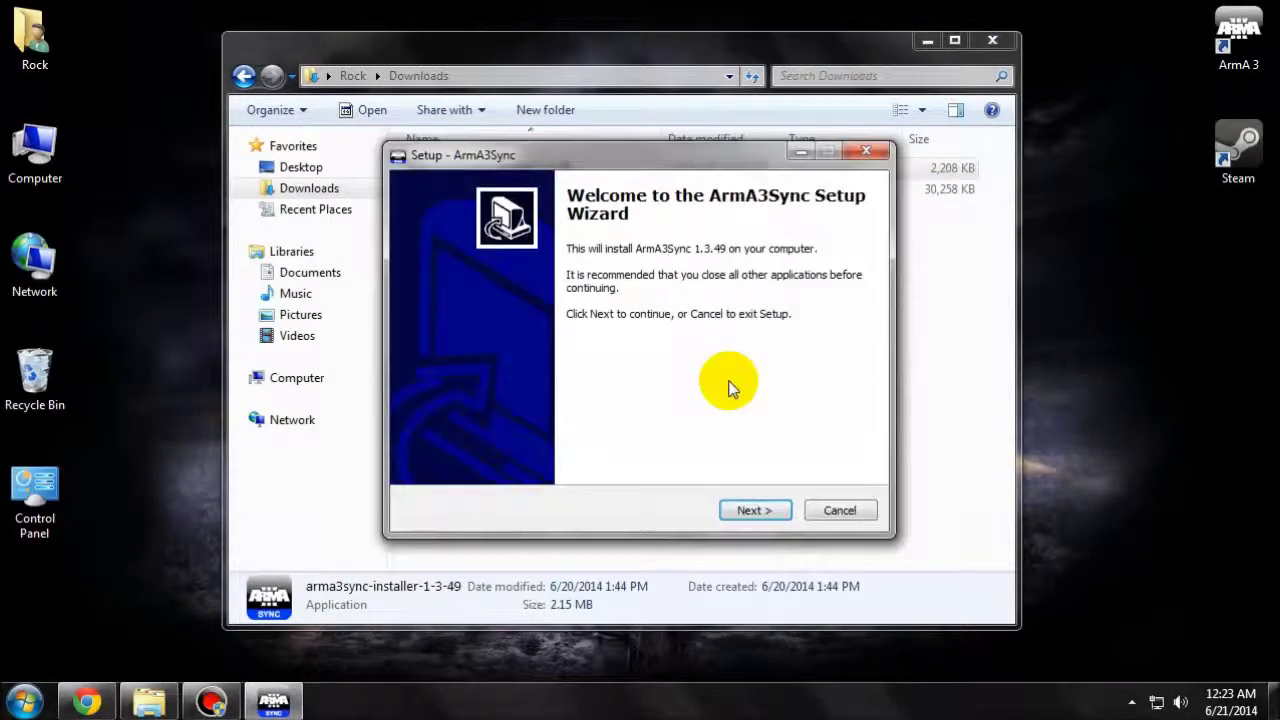
click(752, 511)
click(533, 450)
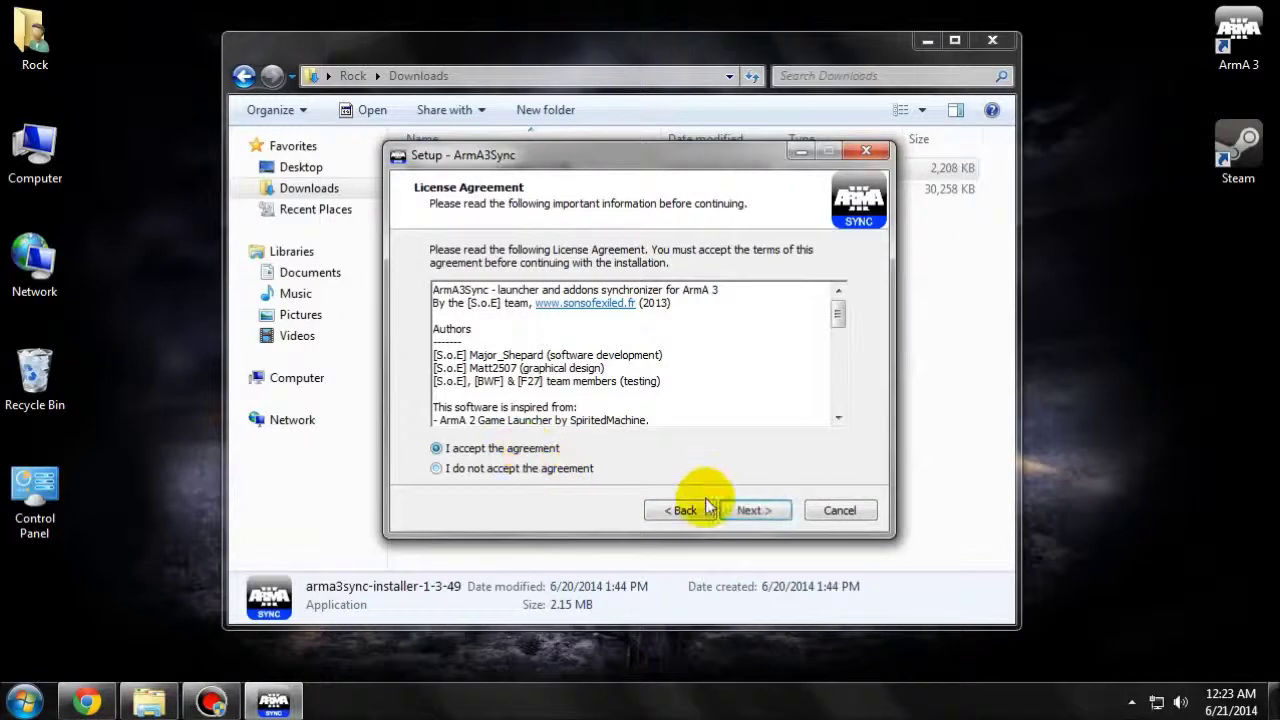
click(748, 511)
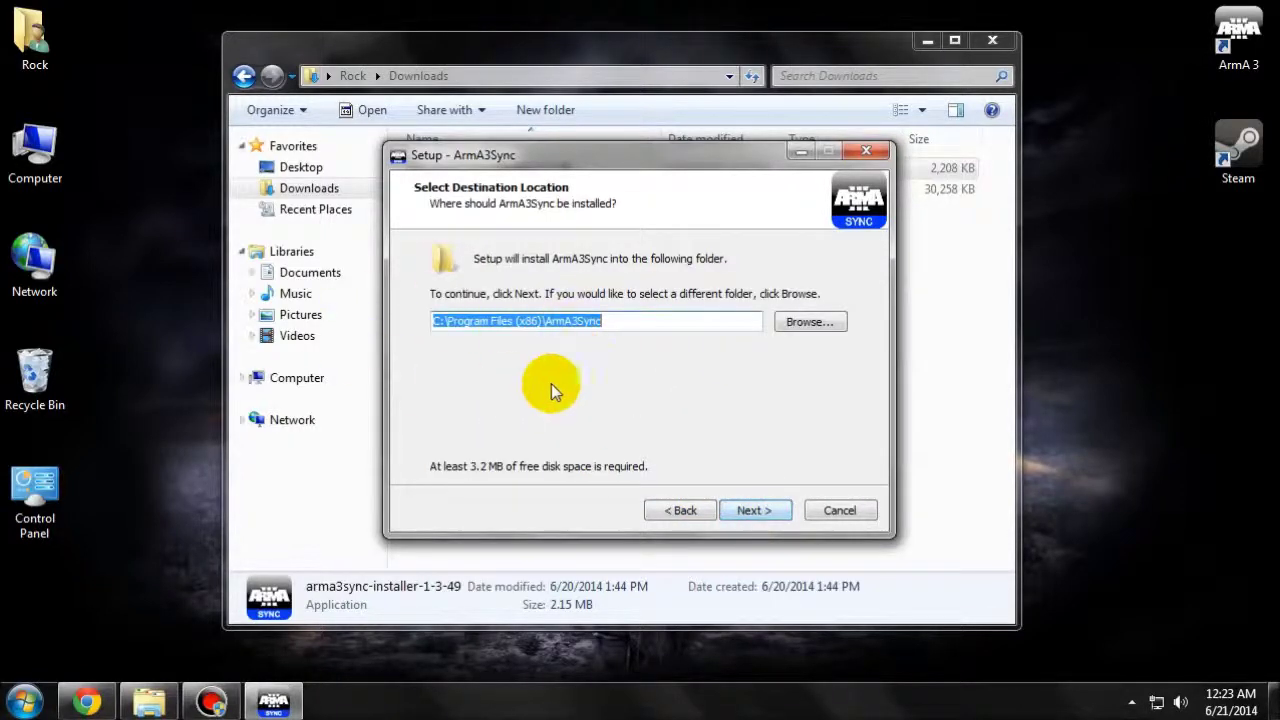
click(768, 512)
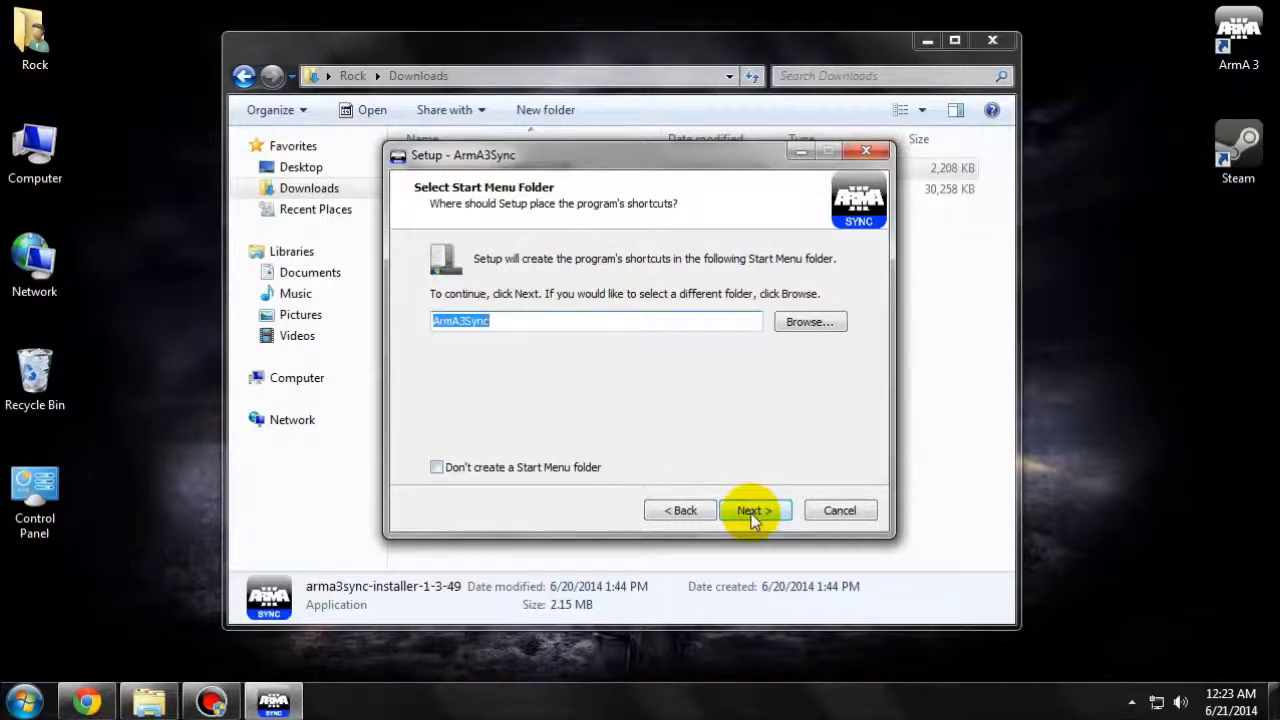
click(751, 511)
Install ArmA3Sync with a desktop icon and finish the setup without launching the program
click(501, 316)
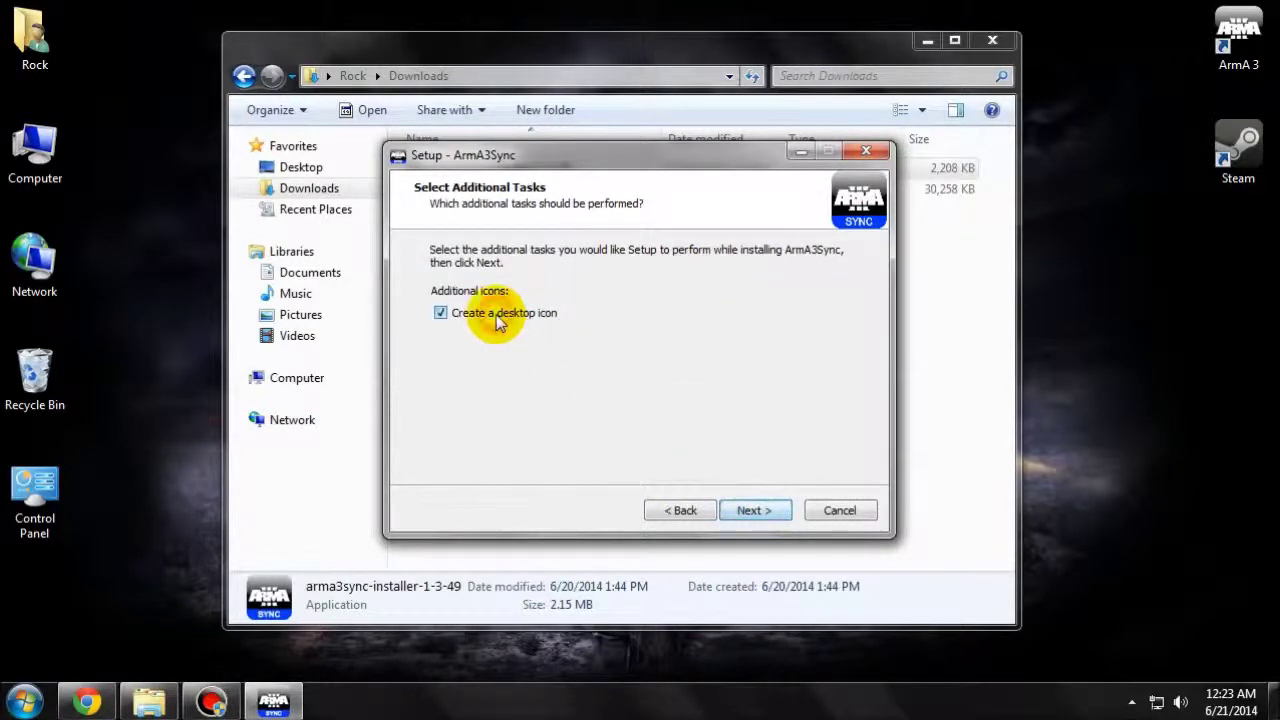
click(753, 512)
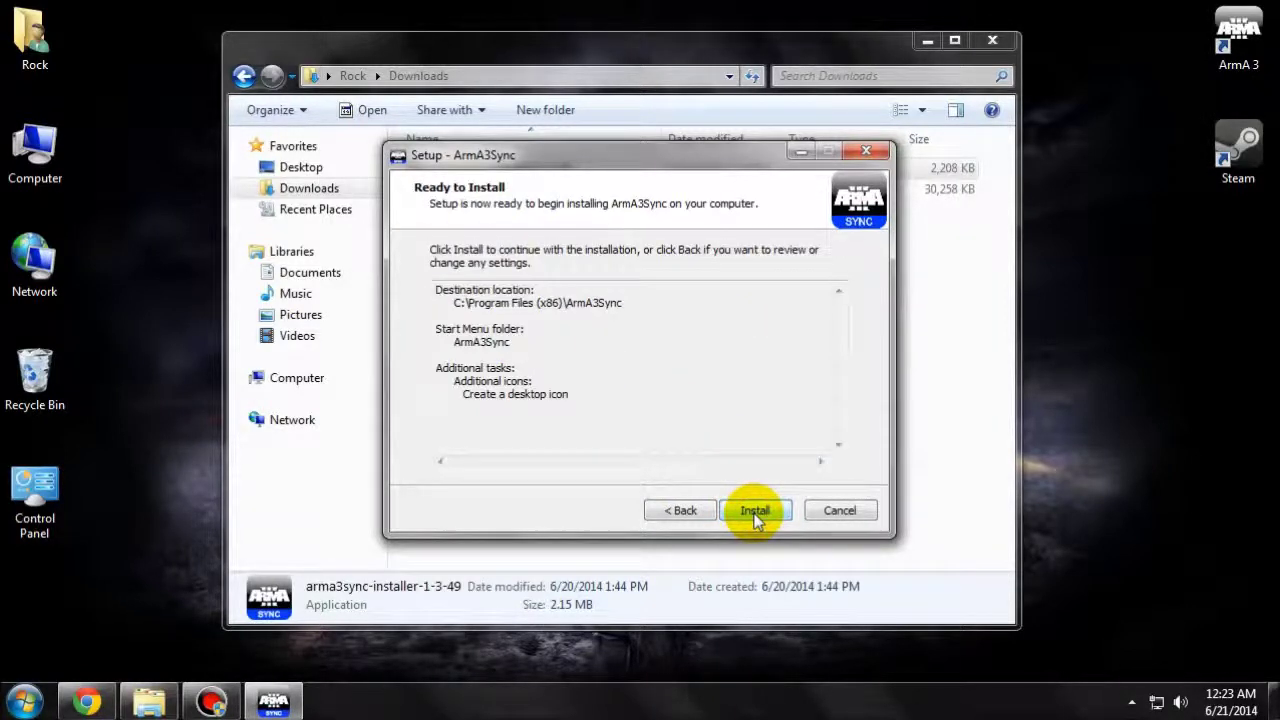
click(755, 511)
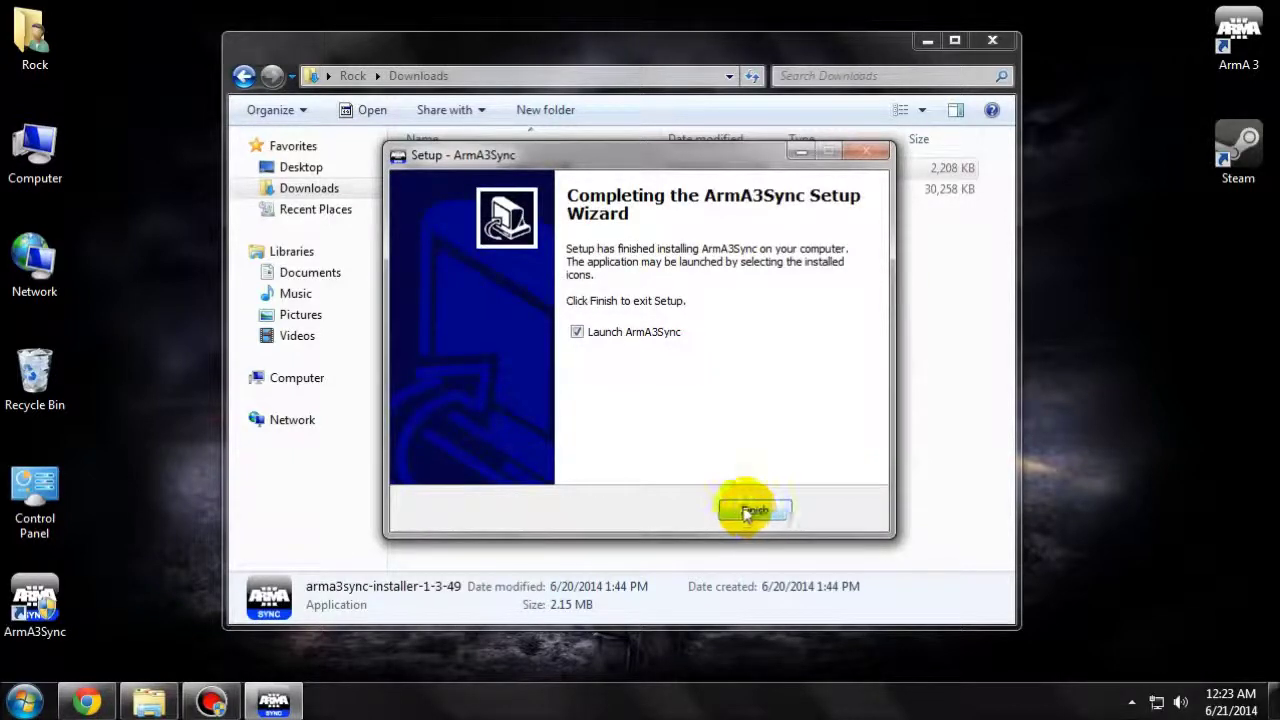
click(578, 336)
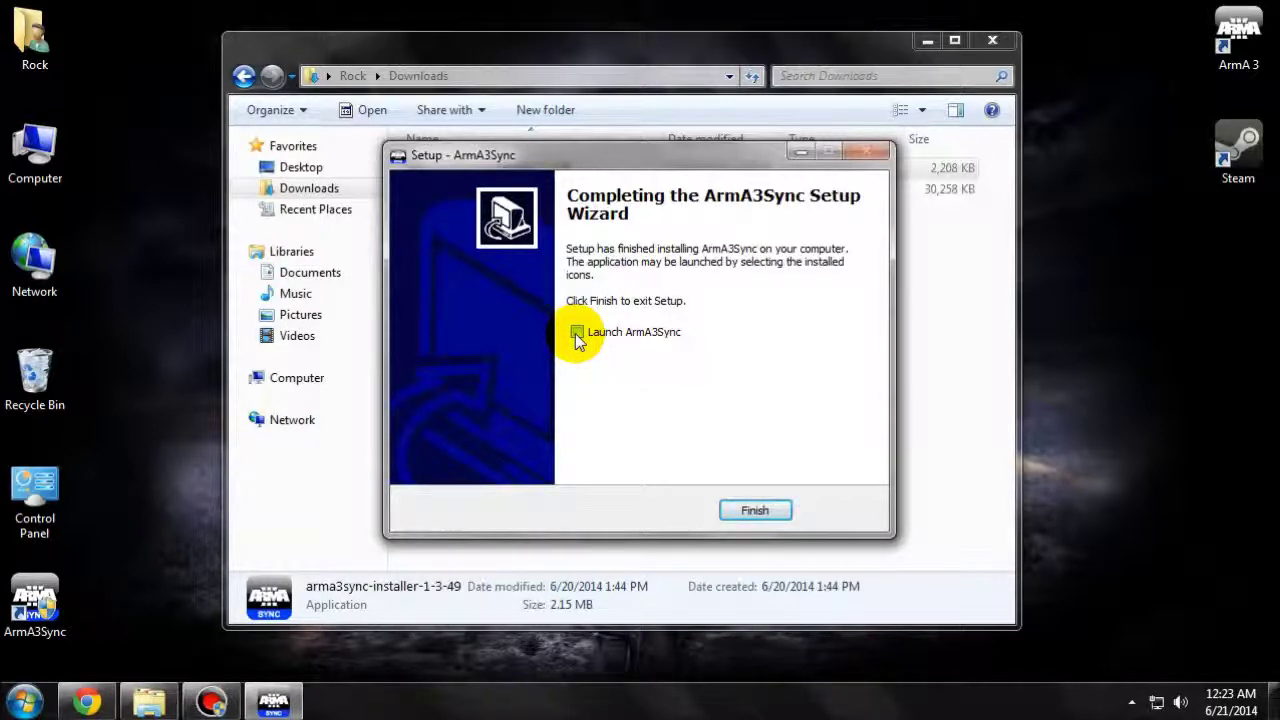
click(755, 512)
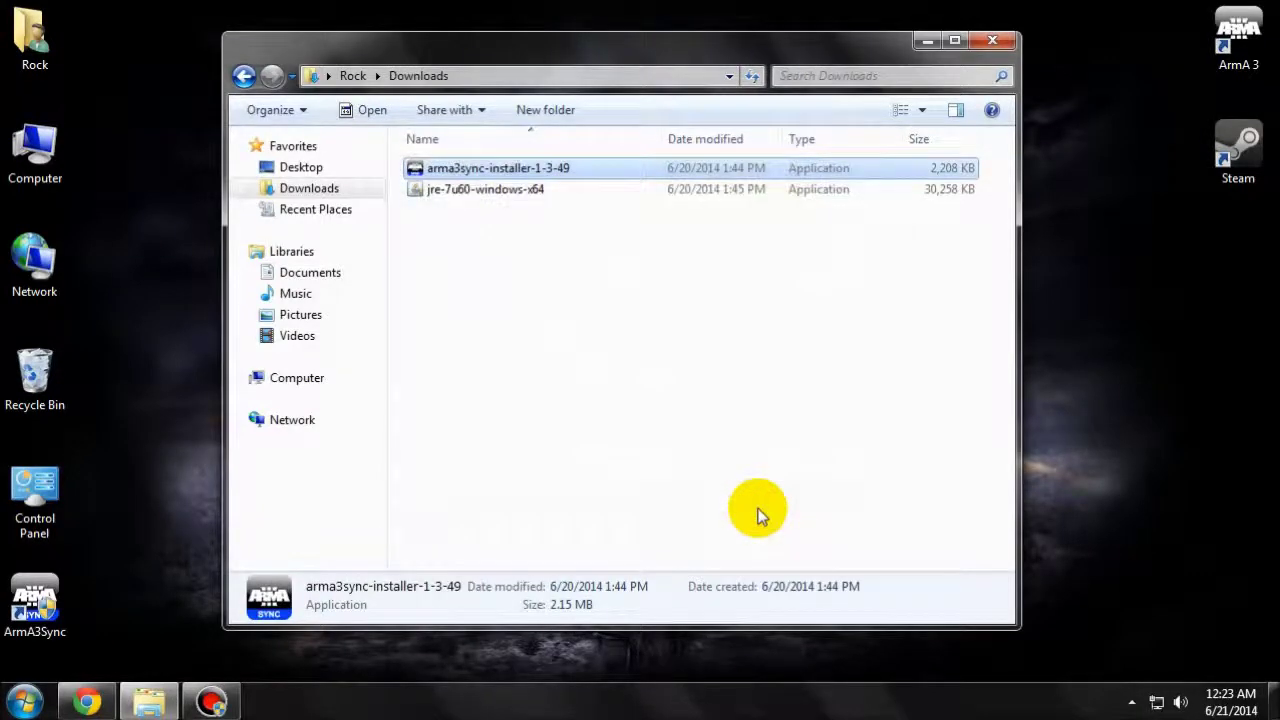
Close the Downloads folder, launch ArmA3Sync, and set the ArmA 3 executable location to arma3.exe in the Arma 3 folder
click(992, 40)
double_click(35, 600)
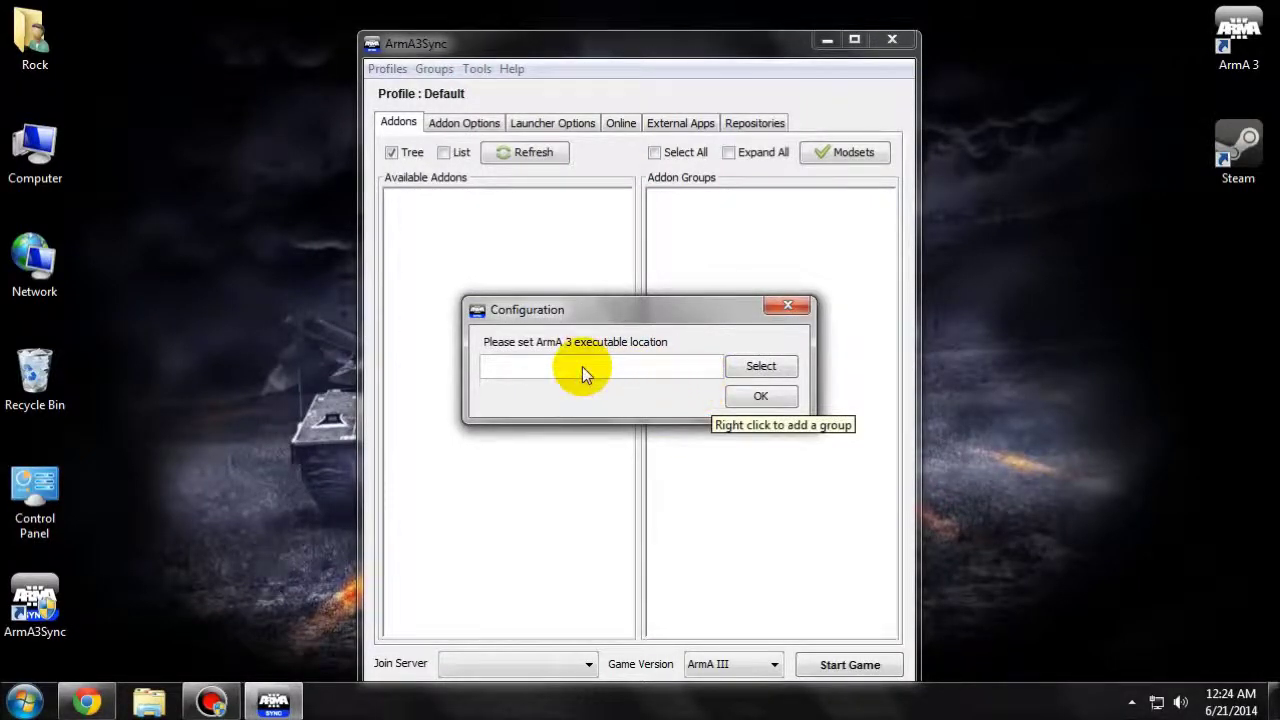
click(748, 368)
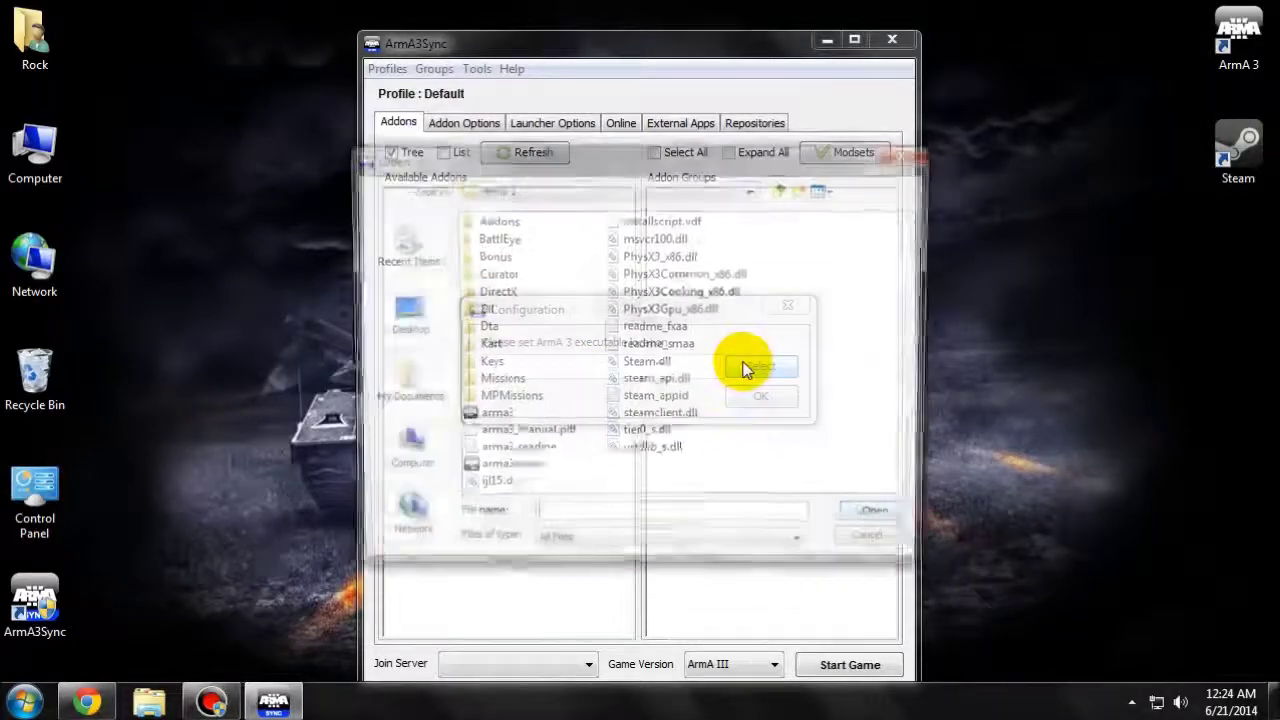
click(494, 420)
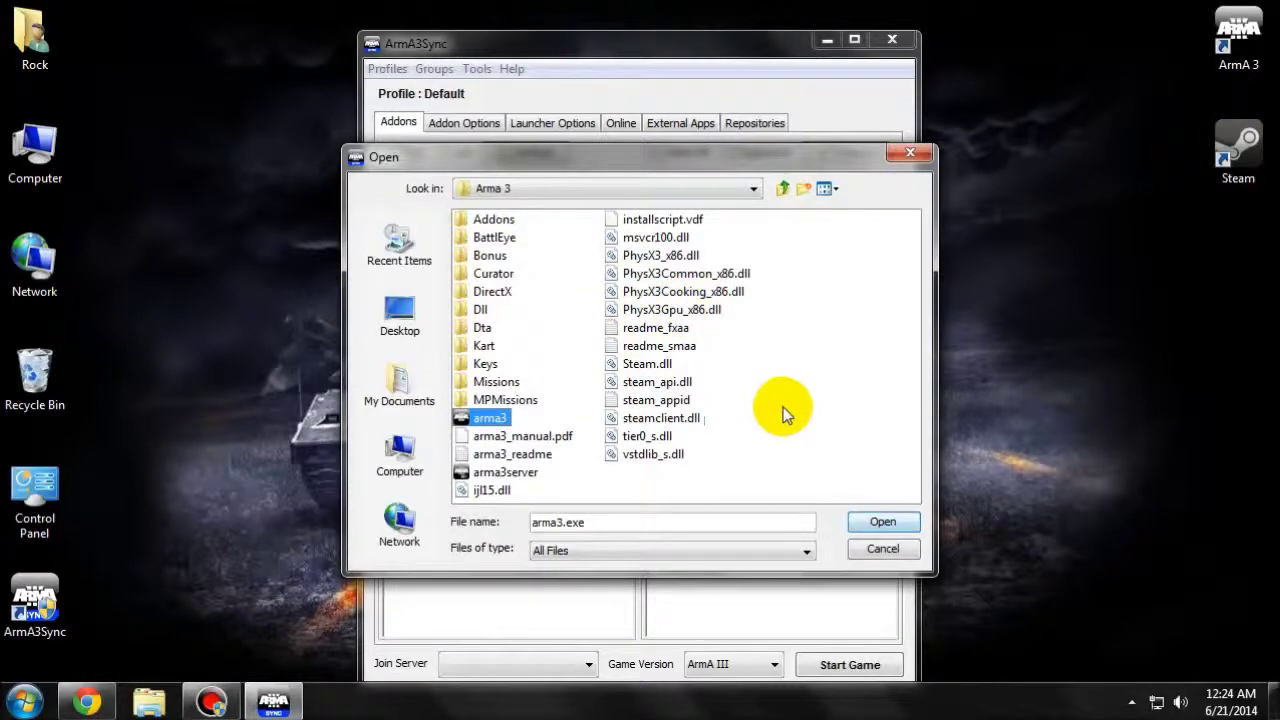
click(901, 526)
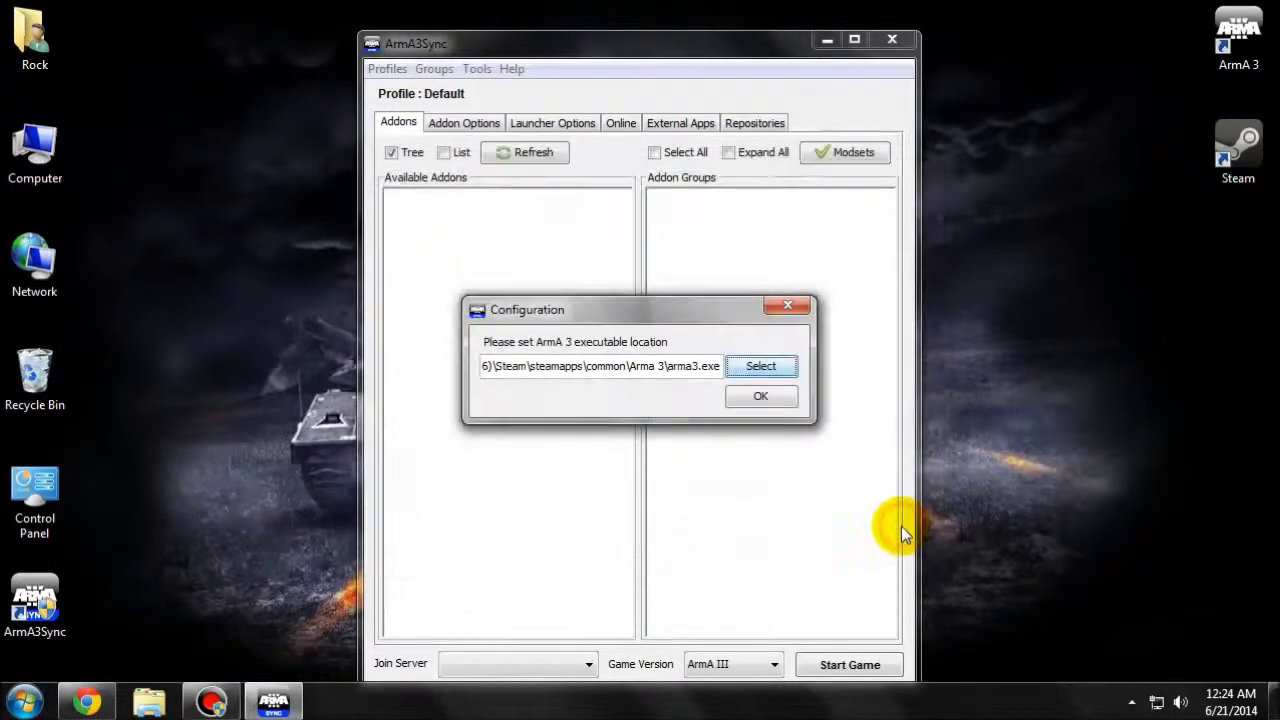
click(761, 396)
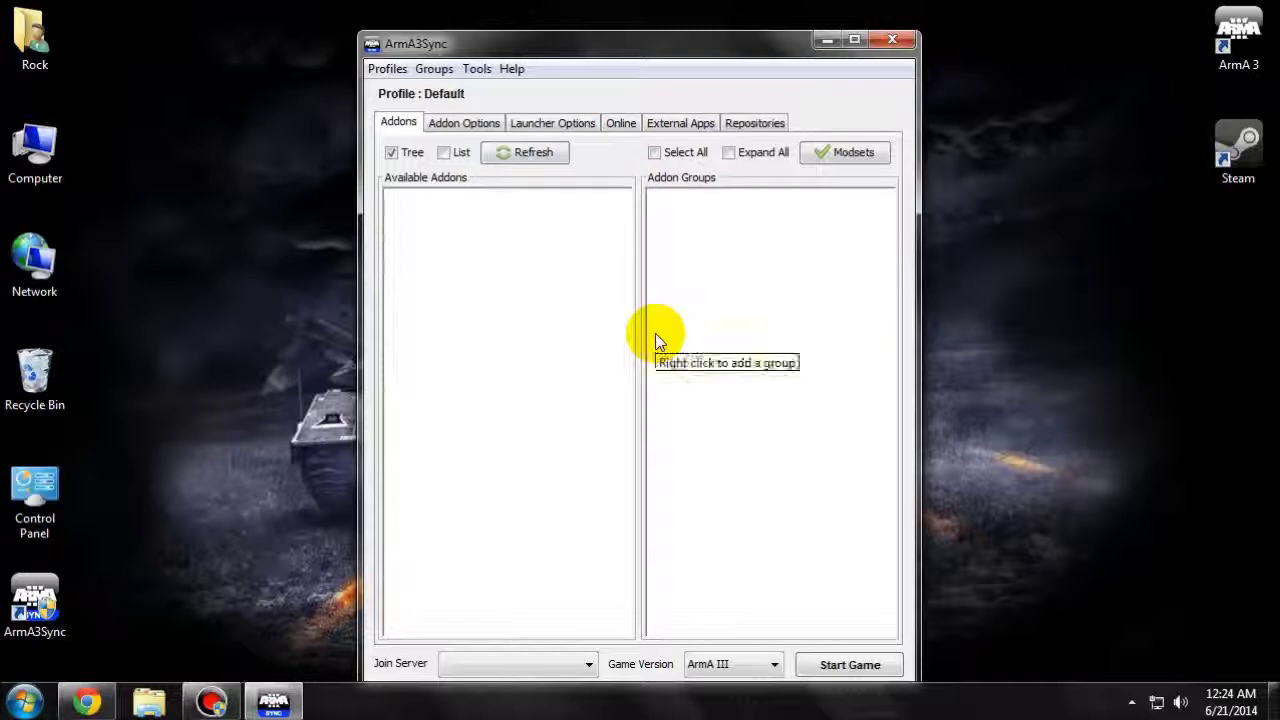
Enable the Profile launcher option with the Default profile
click(455, 133)
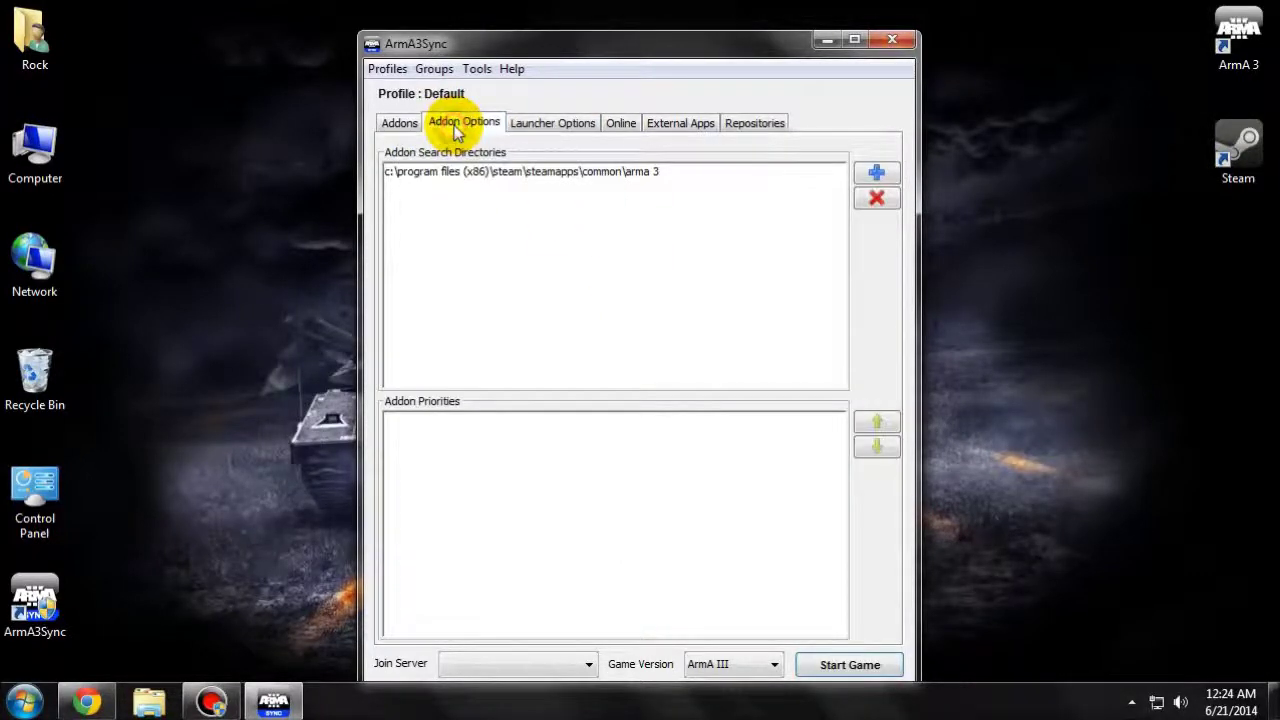
click(530, 124)
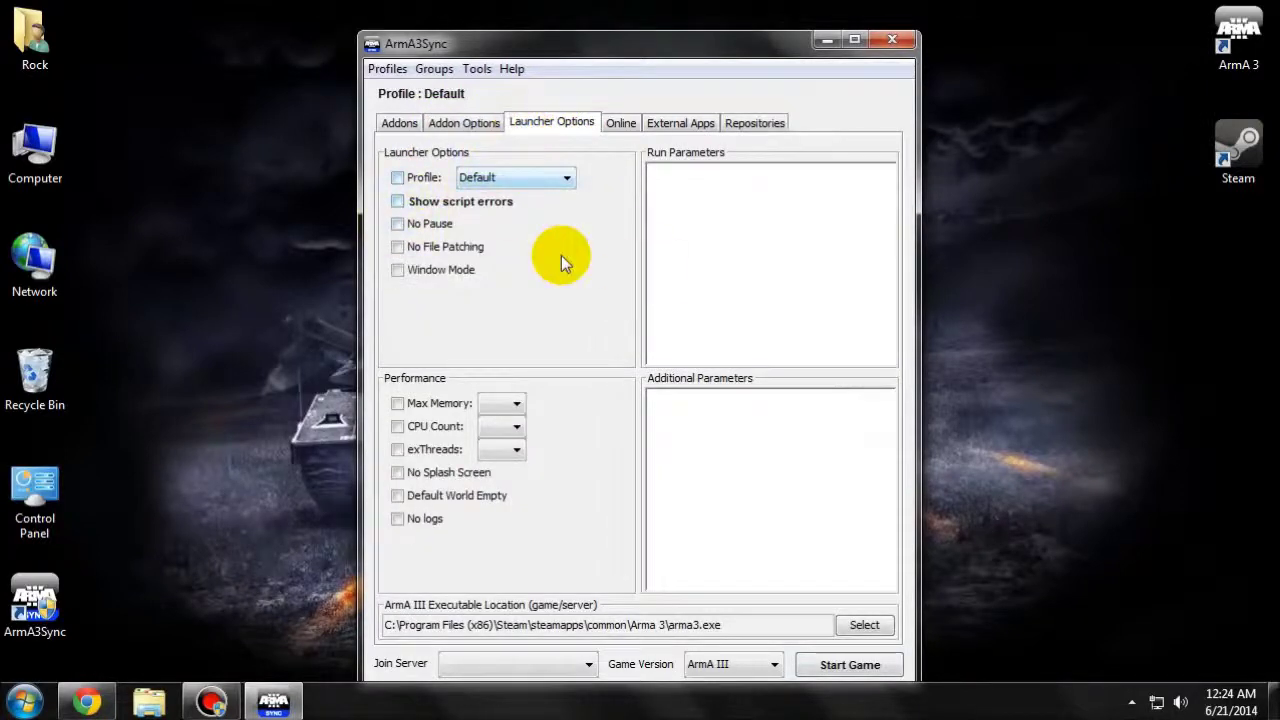
click(397, 177)
click(529, 178)
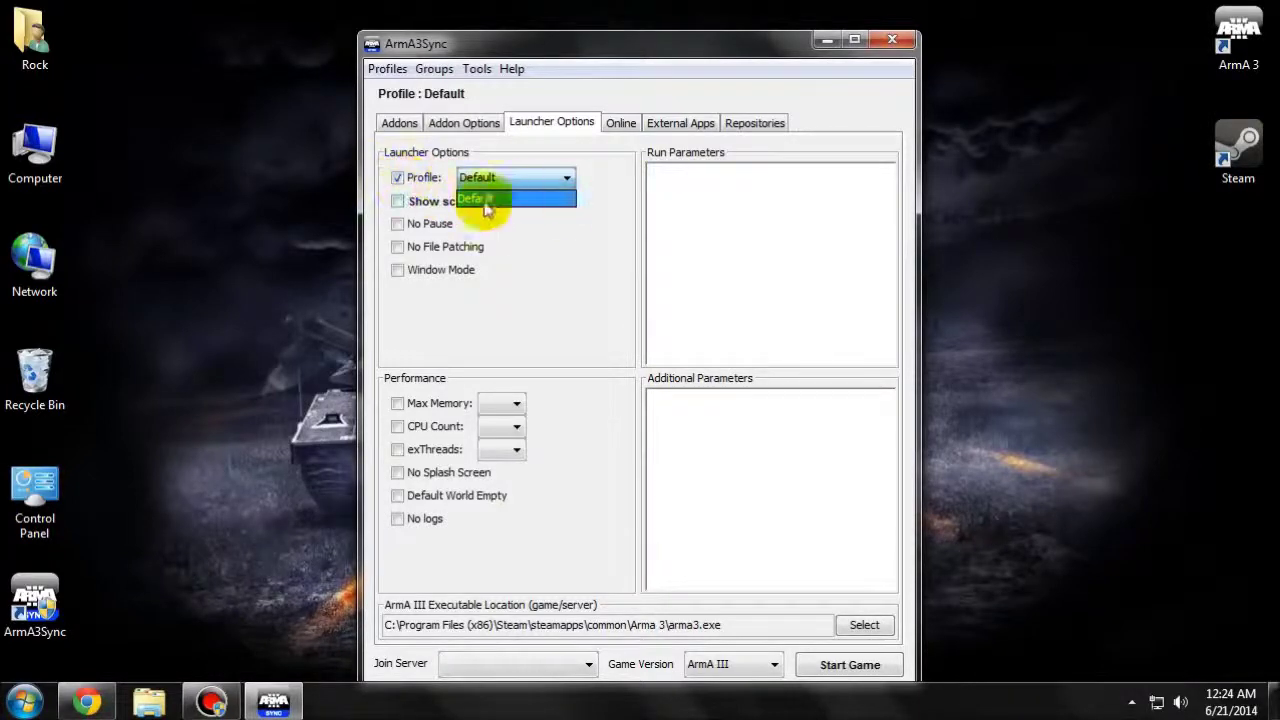
click(578, 276)
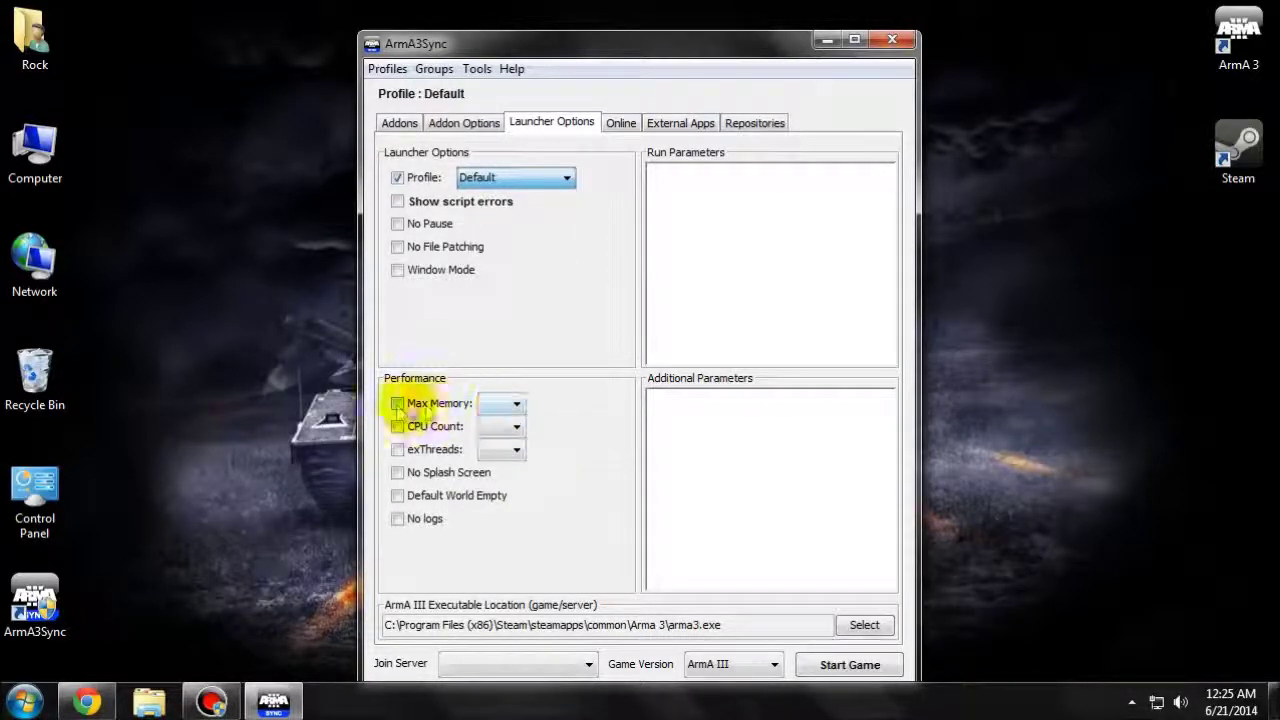
Examine the values offered for the Max Memory, CPU Count and exThreads performance options, leaving all three disabled
click(398, 404)
click(500, 404)
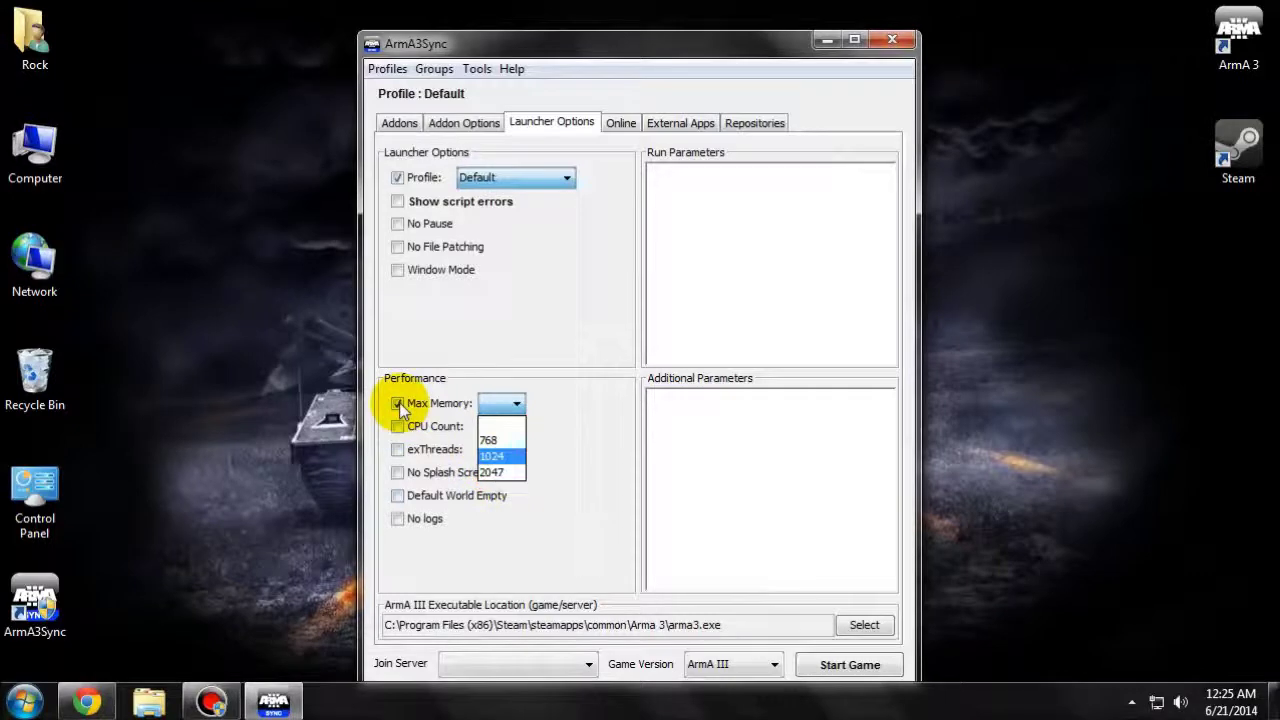
click(398, 426)
click(398, 404)
click(502, 428)
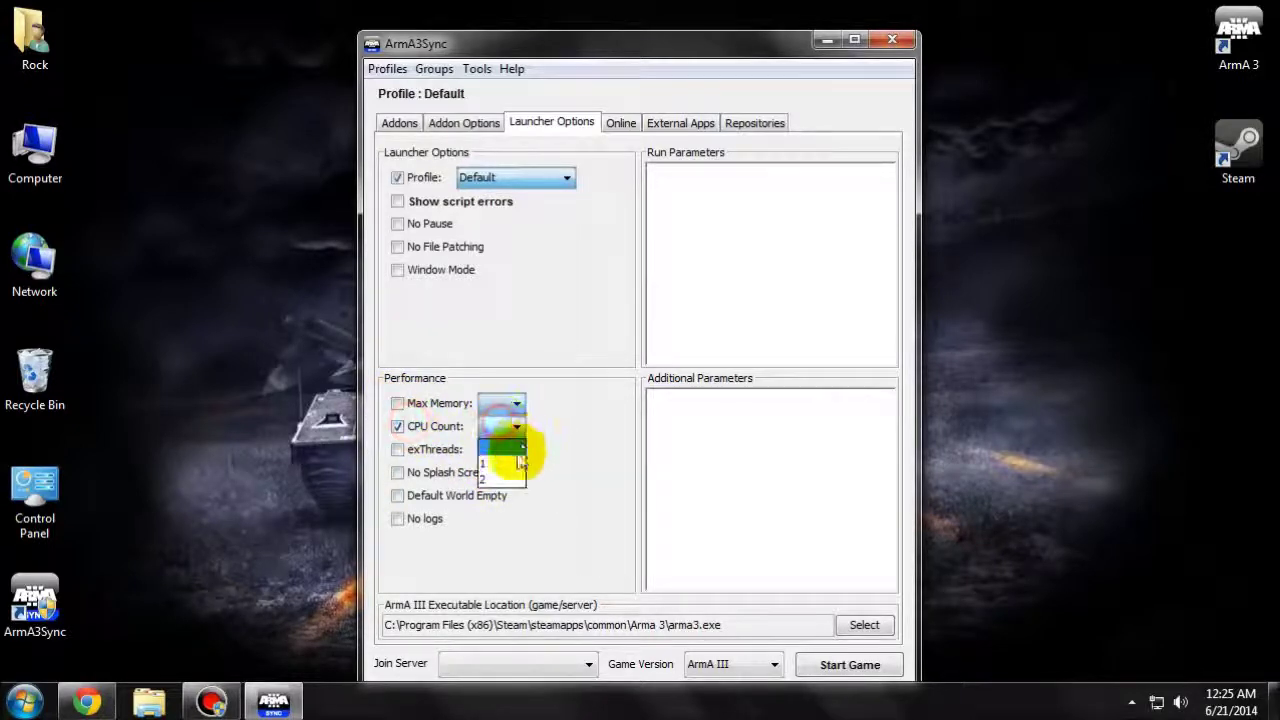
click(500, 466)
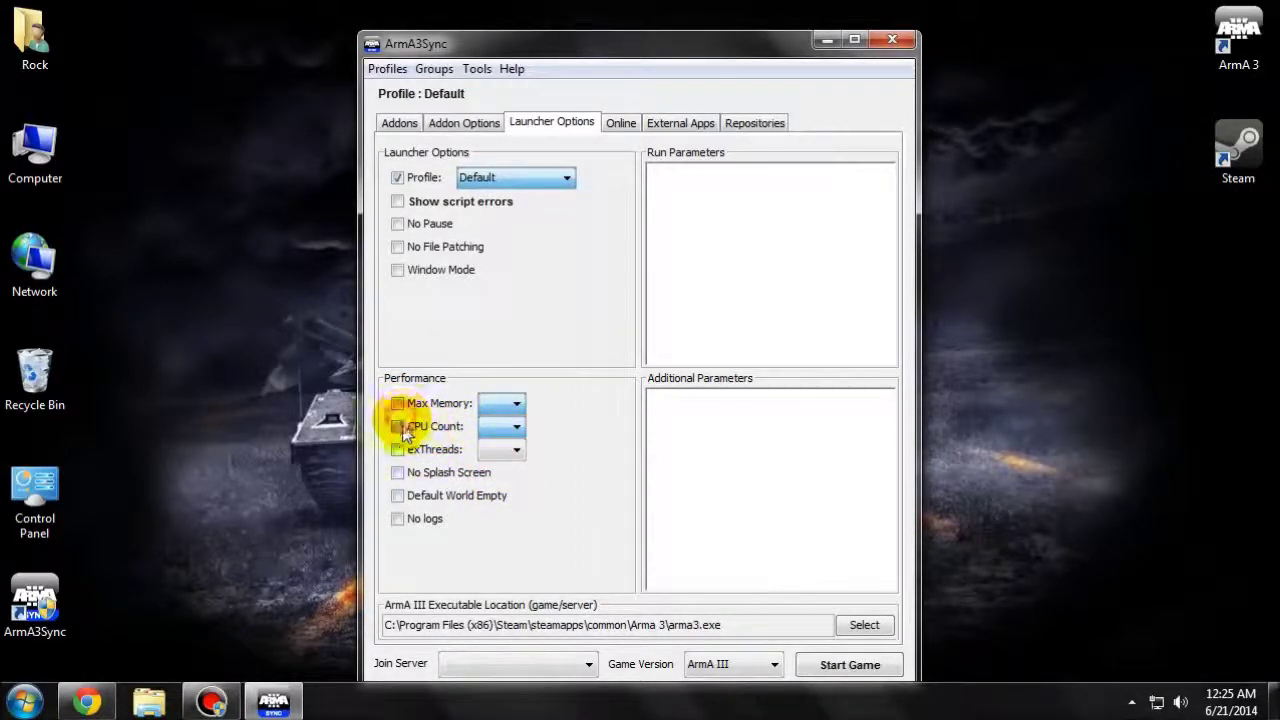
click(398, 426)
click(500, 449)
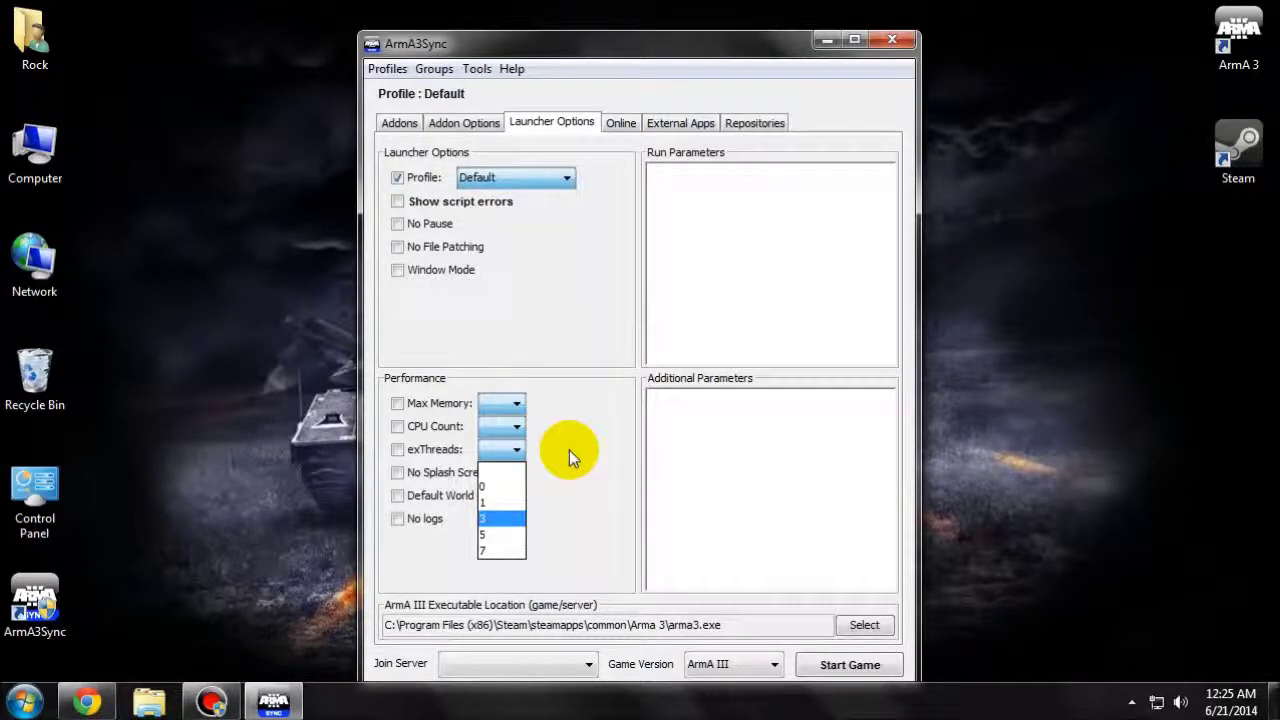
click(626, 428)
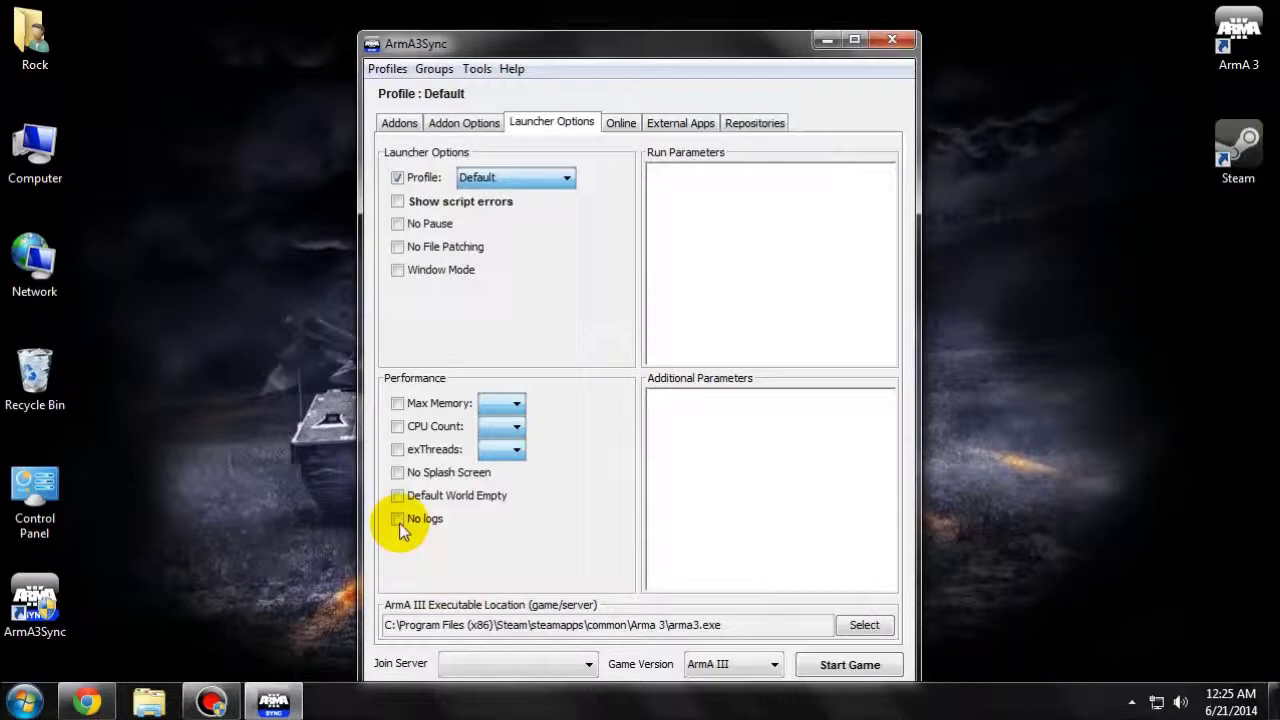
Enable the No Splash Screen and Default World Empty performance options, leaving No logs disabled
click(398, 474)
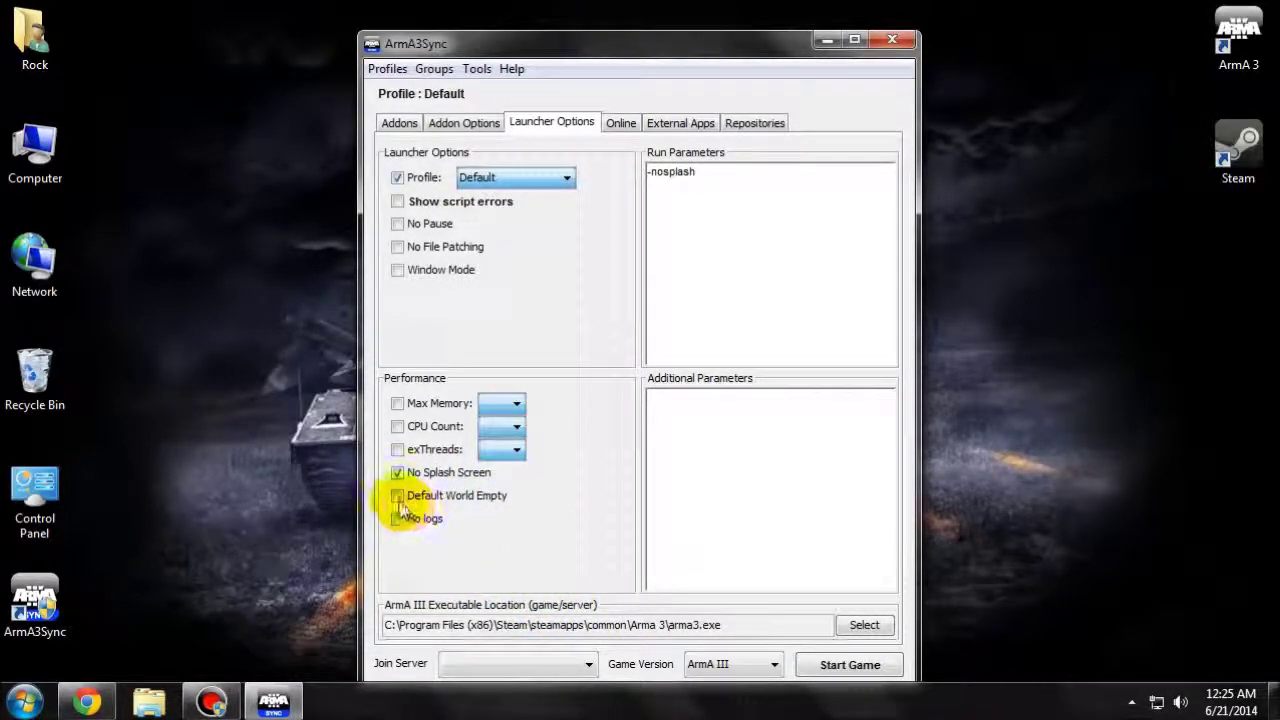
click(397, 495)
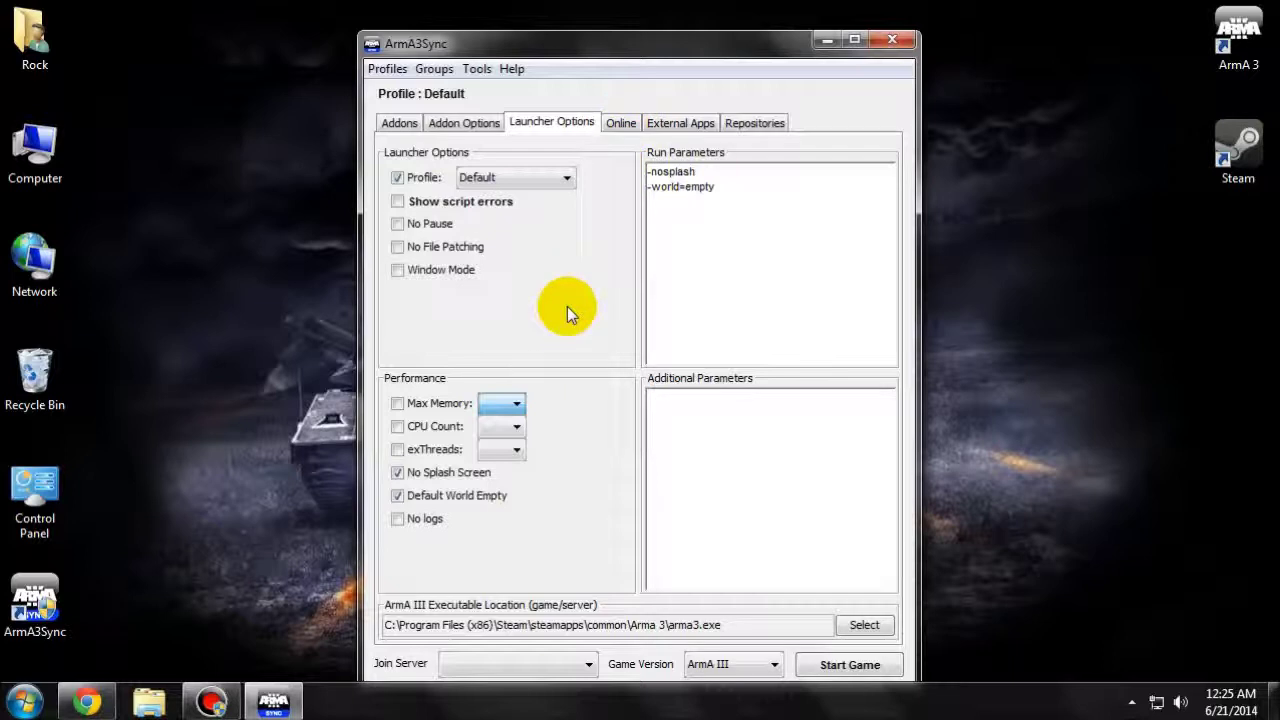
Examine the addon search directories, launcher options, online, external apps and repositories settings, and return to the available addons and addon groups
click(465, 124)
click(400, 124)
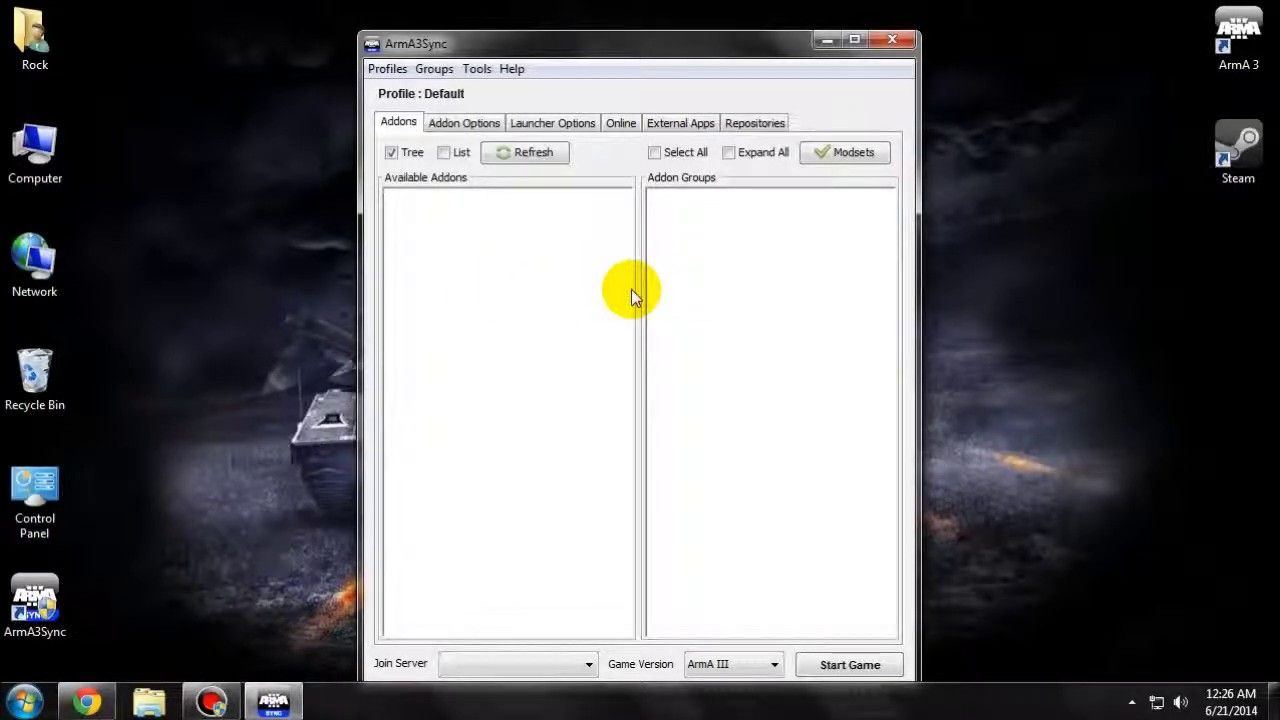
click(462, 128)
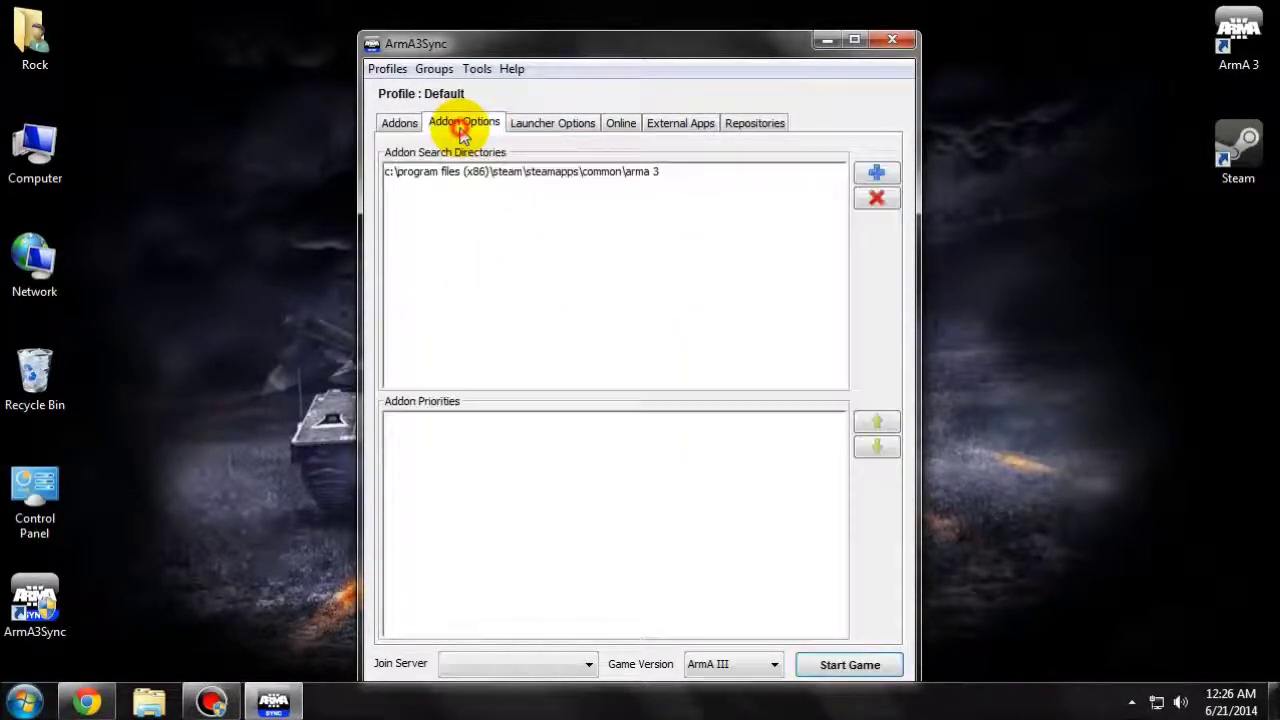
click(545, 124)
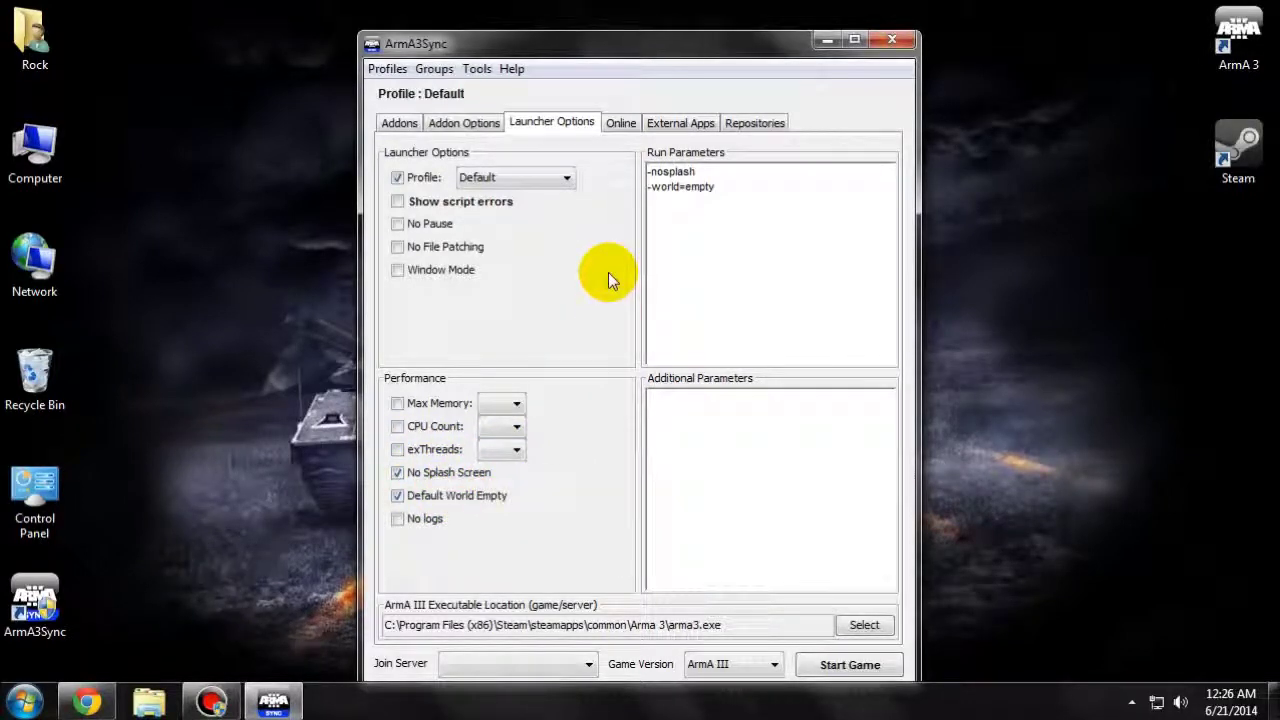
click(620, 123)
click(683, 123)
click(755, 123)
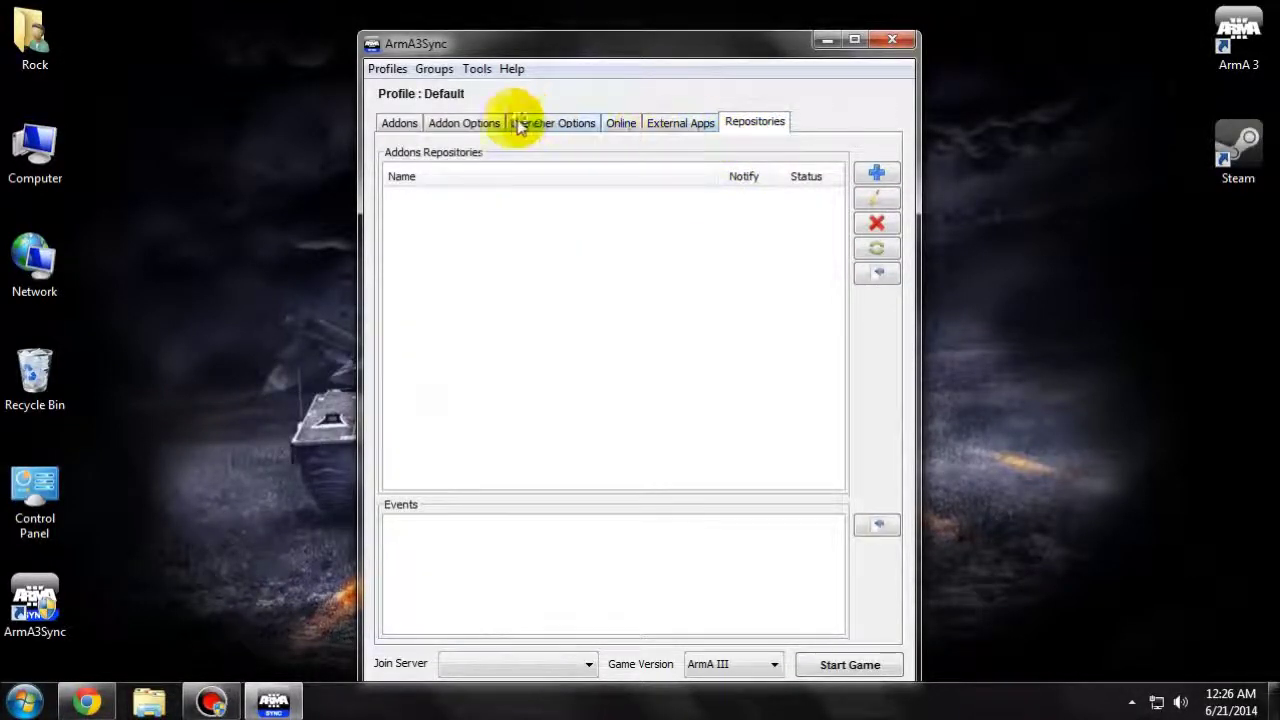
click(398, 123)
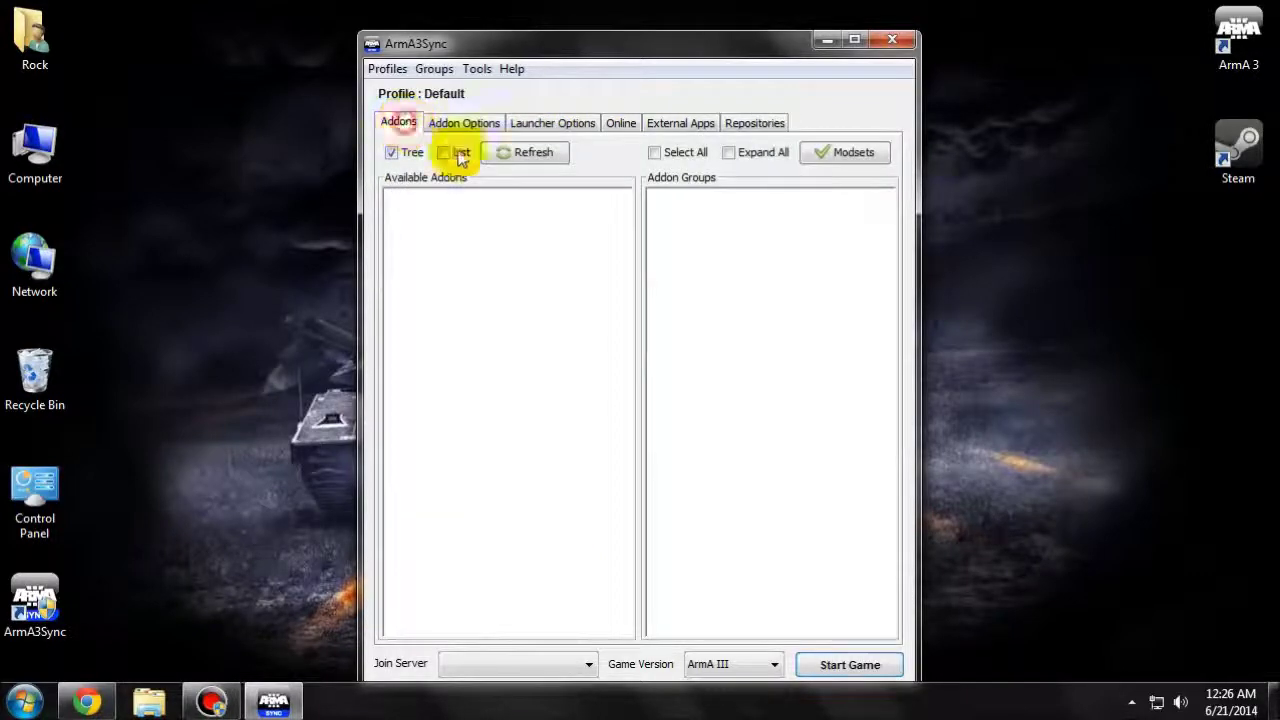